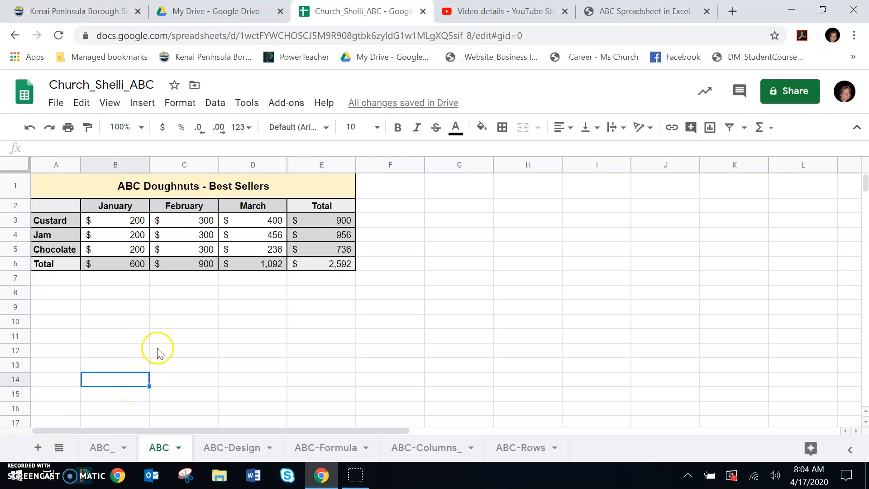
Insert a chart based on the doughnut sales data in cells A2:E5.
click(153, 334)
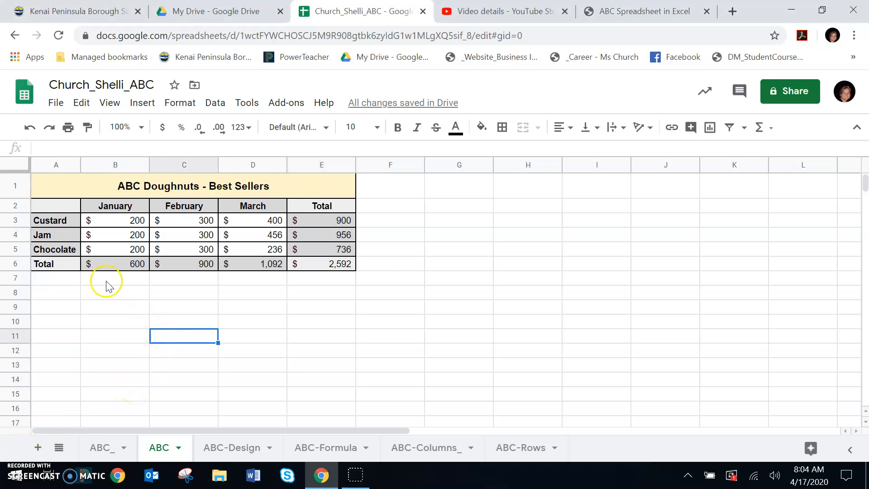
click(57, 207)
drag(71, 222, 323, 249)
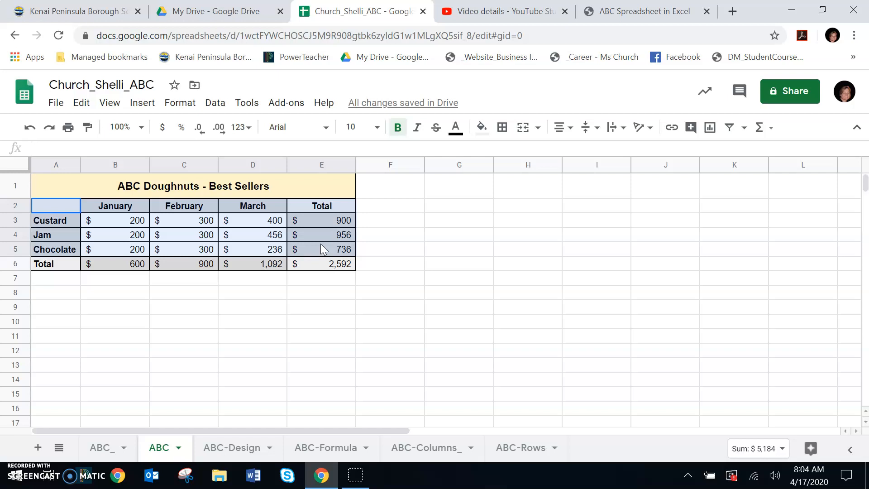
drag(320, 244, 320, 243)
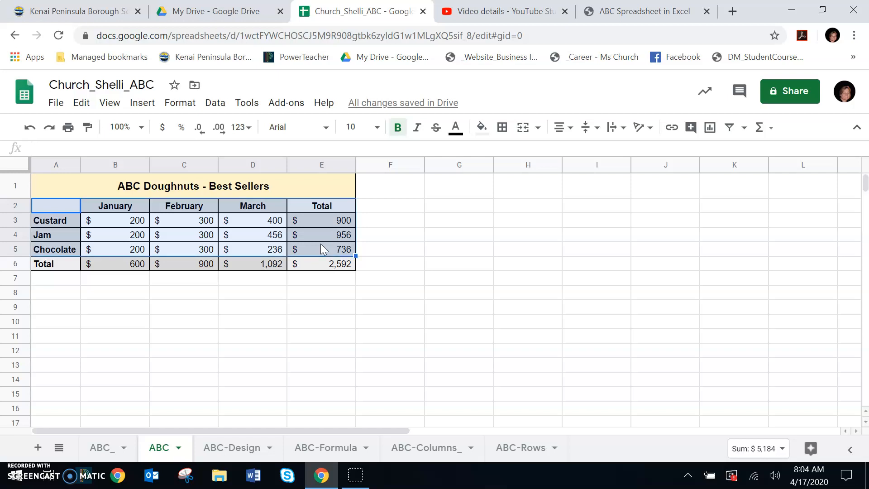
click(141, 108)
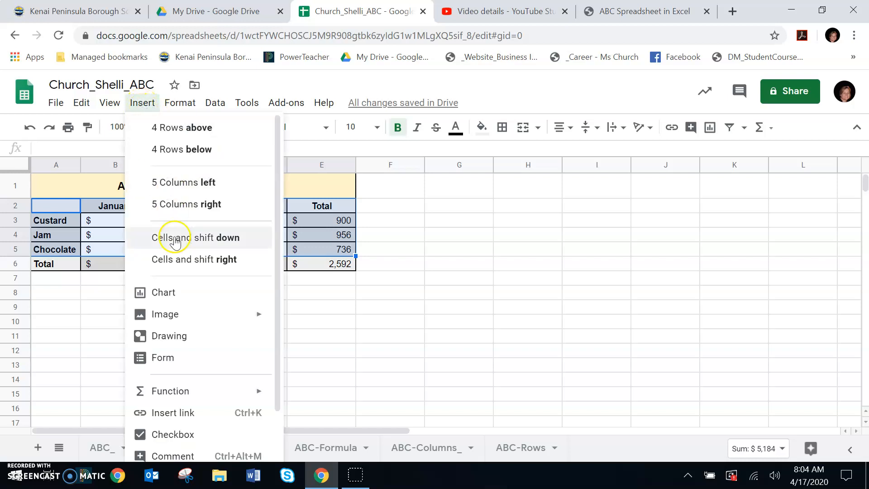
click(167, 295)
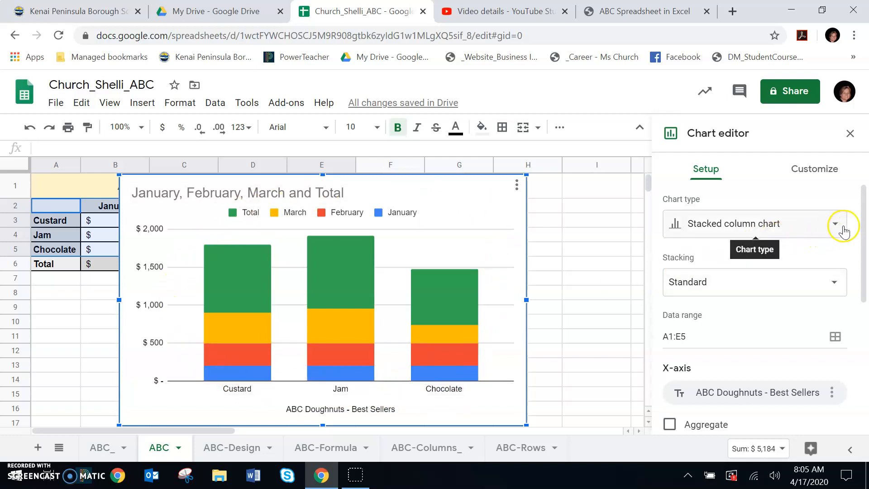
Change the chart type from the suggested options to a non-stacked column chart.
click(834, 225)
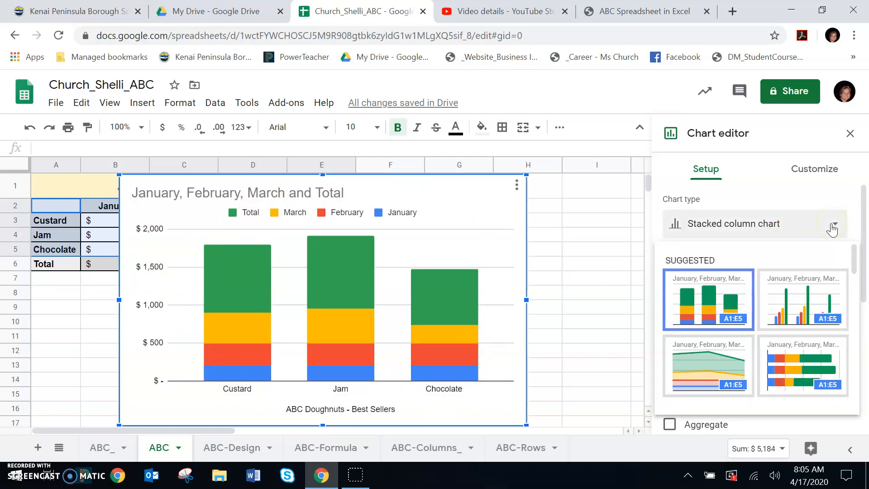
click(800, 304)
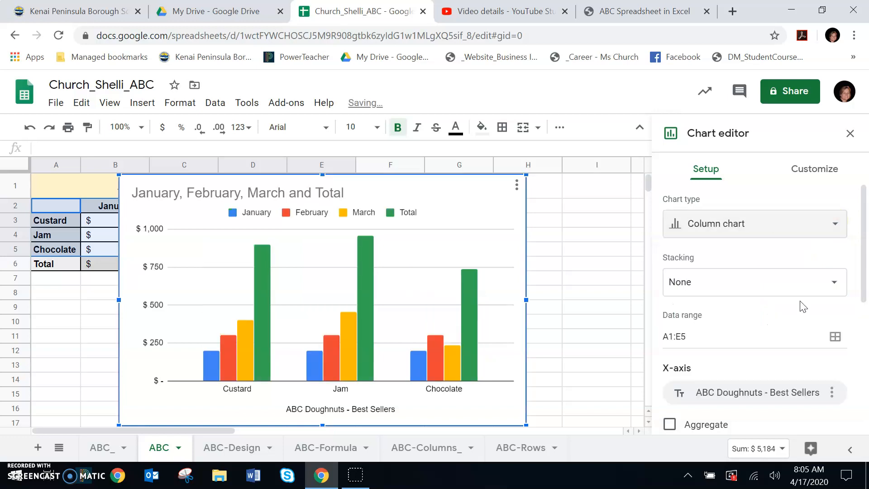
click(804, 306)
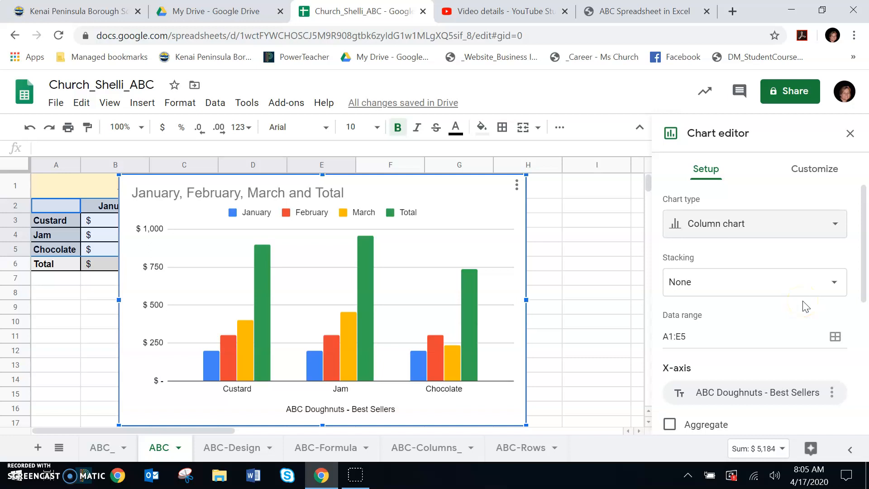
Look through the available chart types, including column, bar, pie, scatter and map, without changing the chart, and close the chart editor.
click(836, 225)
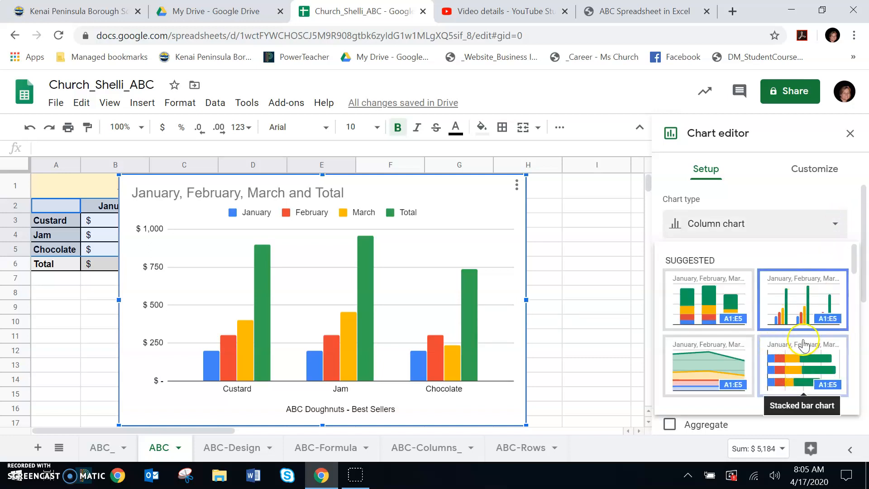
scroll(804, 349, down, 3)
scroll(803, 344, down, 10)
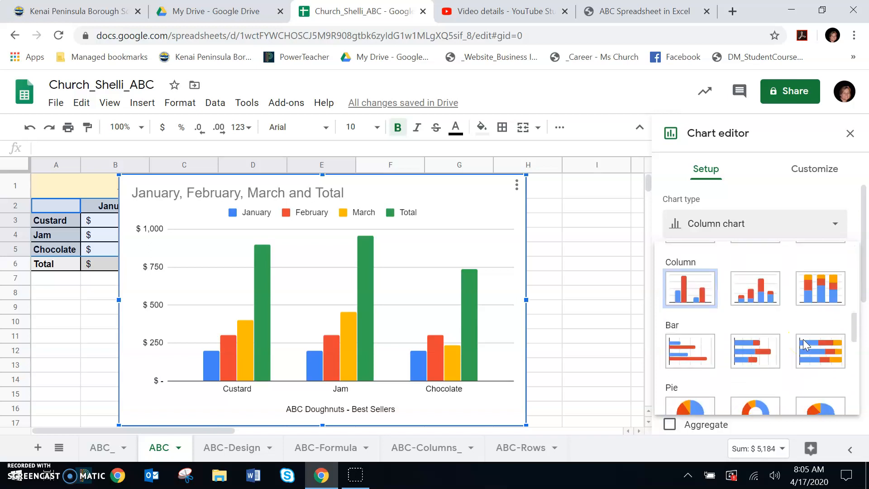
scroll(804, 346, down, 1)
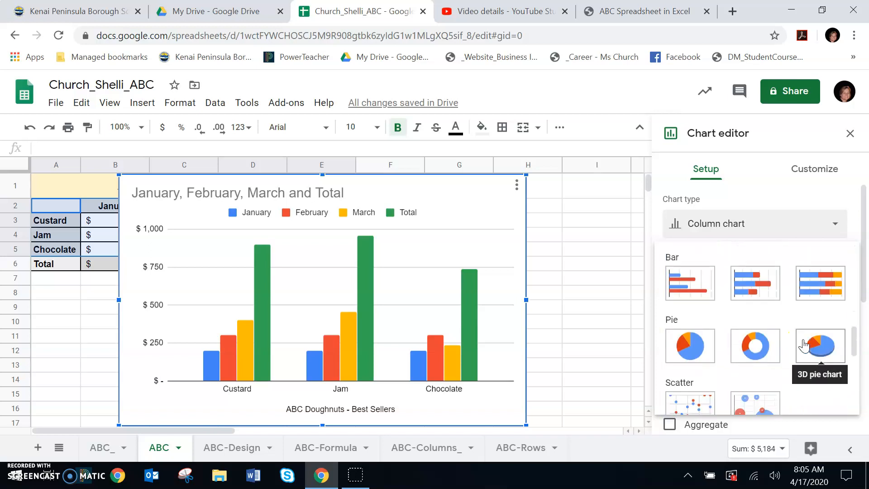
scroll(803, 346, down, 10)
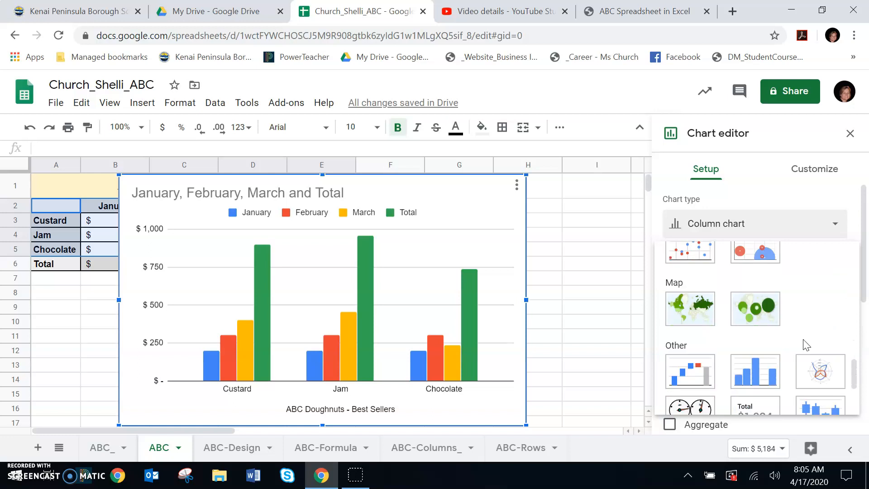
scroll(803, 346, down, 1)
scroll(804, 346, up, 20)
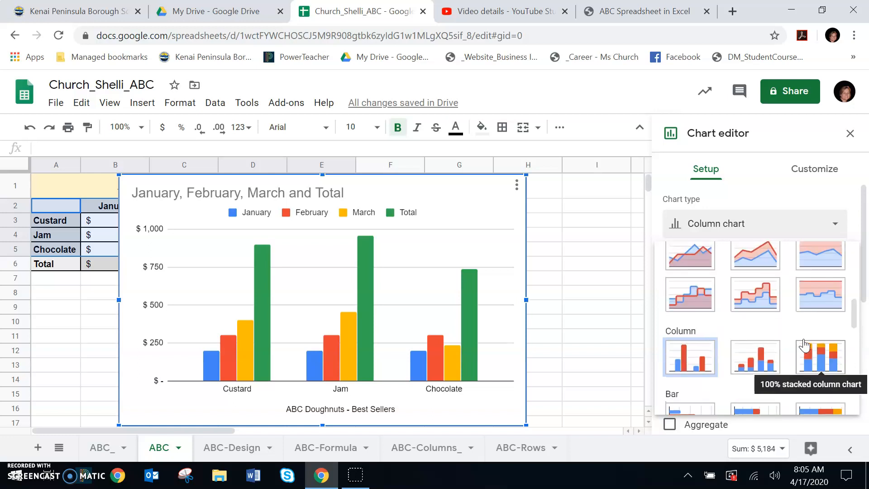
scroll(803, 345, up, 3)
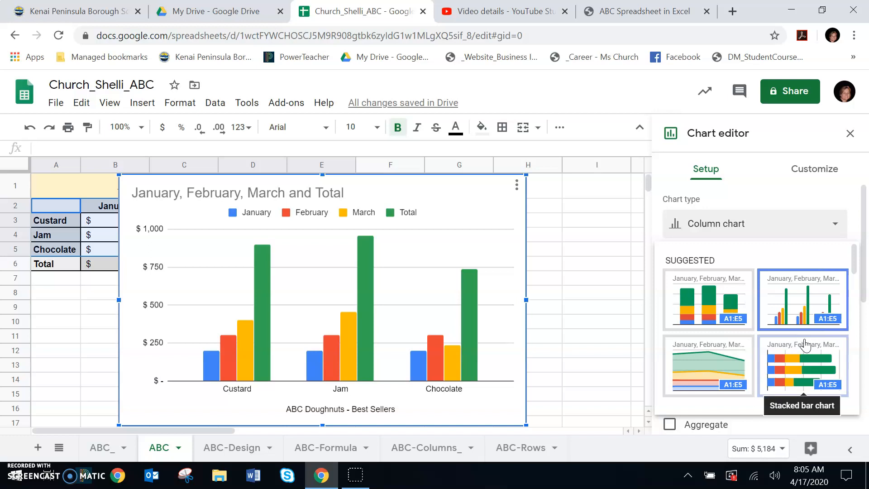
click(601, 220)
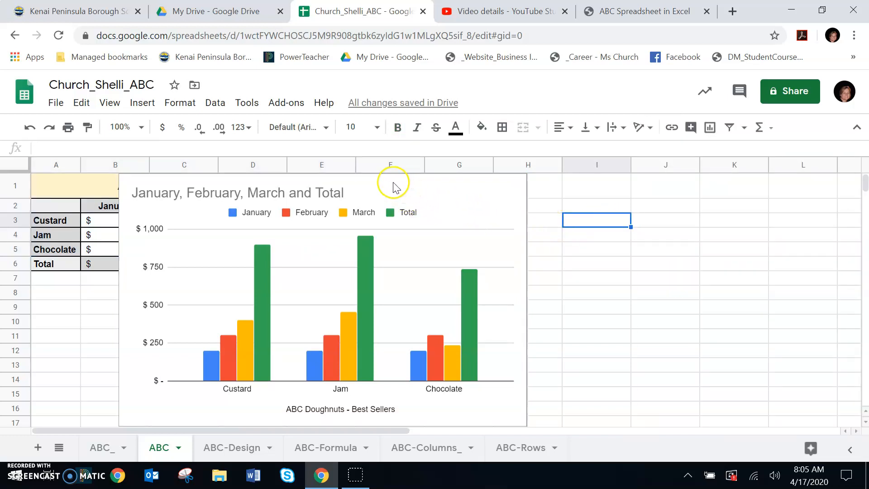
Move the chart beside the table so that it starts at column F and uncovers the data.
click(395, 189)
drag(450, 190, 697, 181)
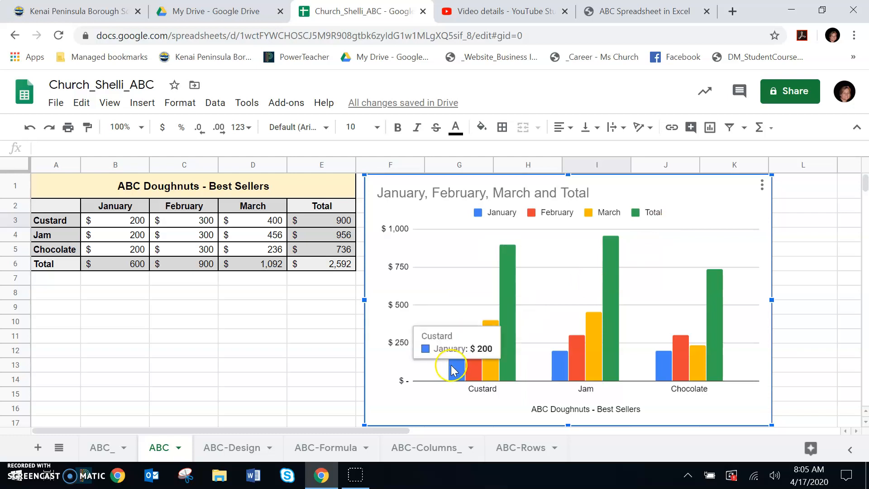
Examine the monthly and total values shown by the Custard, Jam and Chocolate columns in the chart.
mouse_move(513, 330)
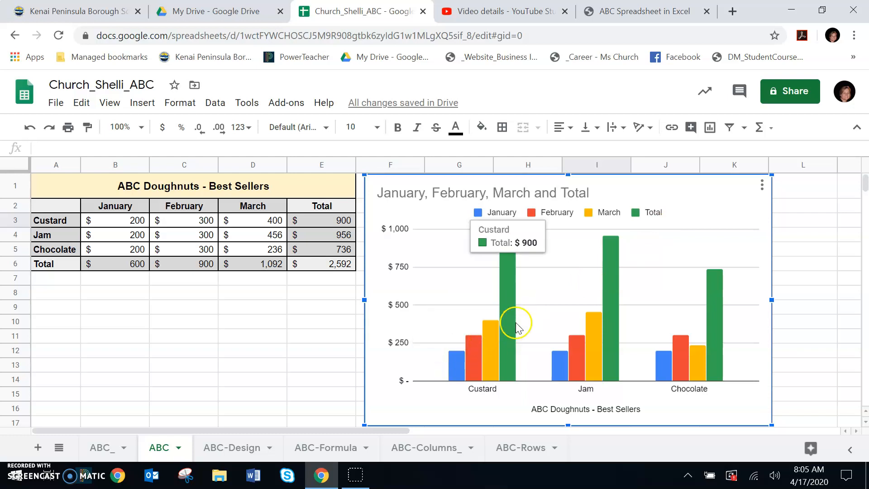
mouse_move(598, 338)
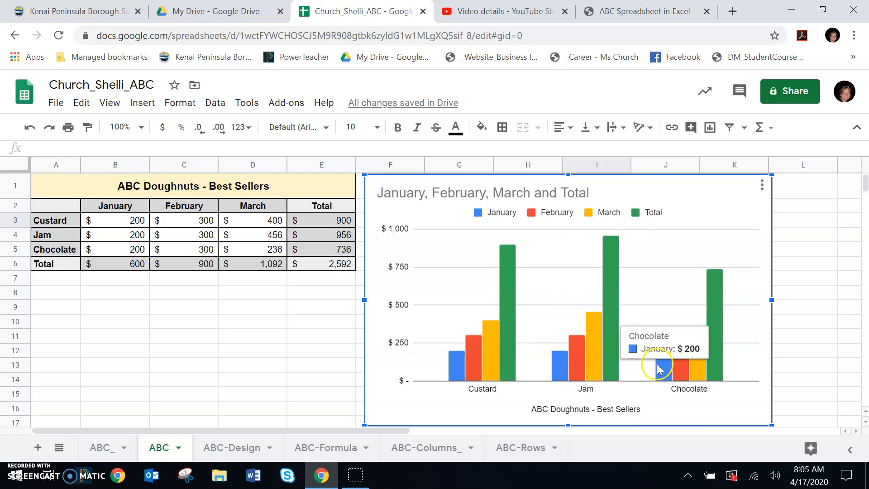
mouse_move(686, 357)
mouse_move(712, 345)
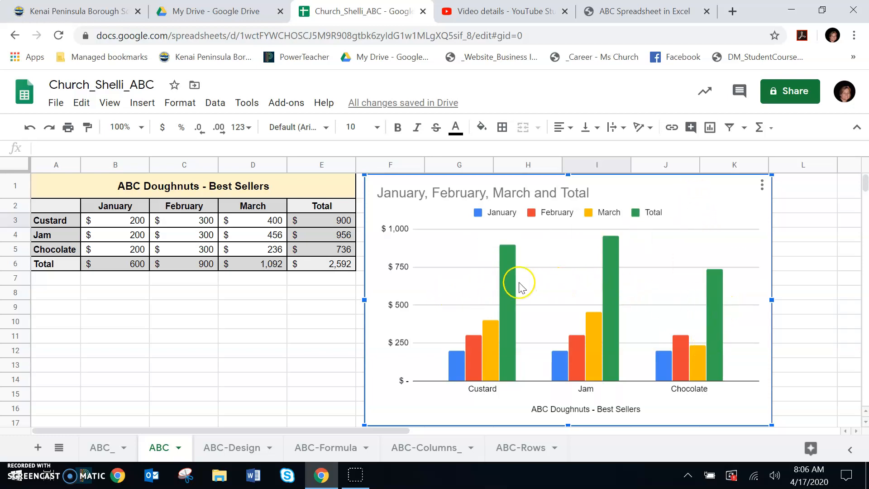
mouse_move(616, 262)
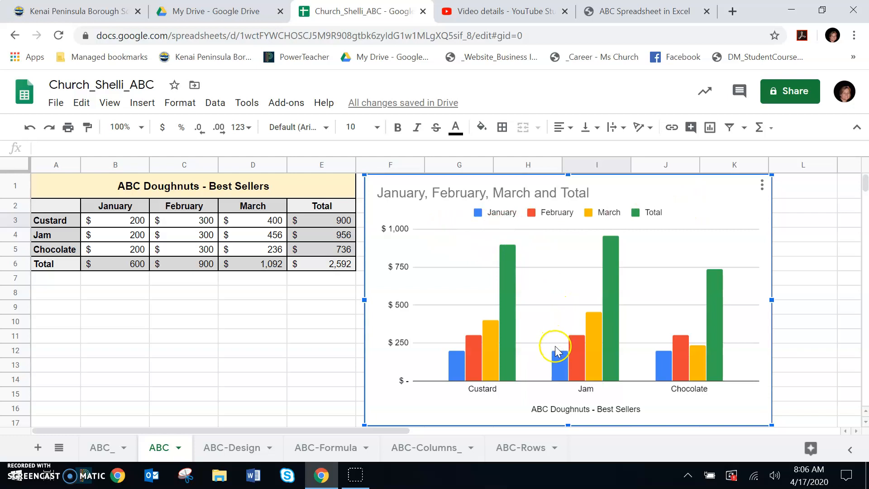
double_click(559, 362)
click(511, 393)
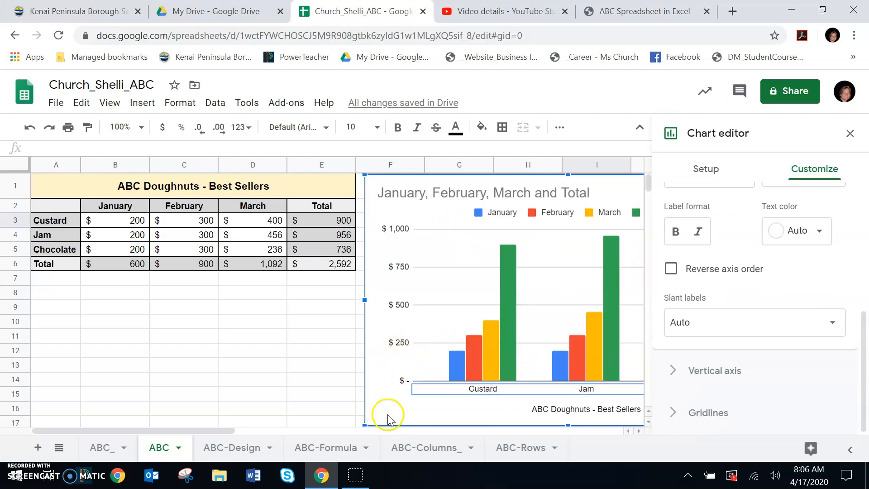
click(850, 133)
click(671, 238)
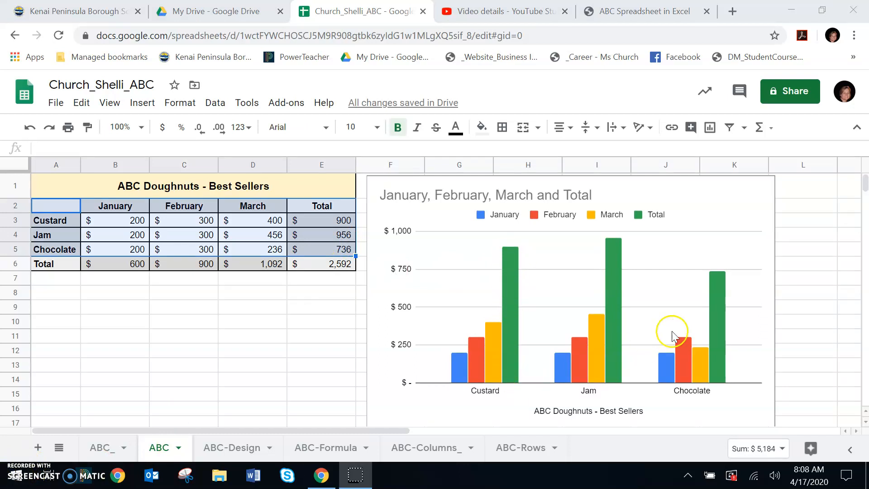
Reopen the chart editor for the column chart and review its customization, setup and chart type options.
click(713, 209)
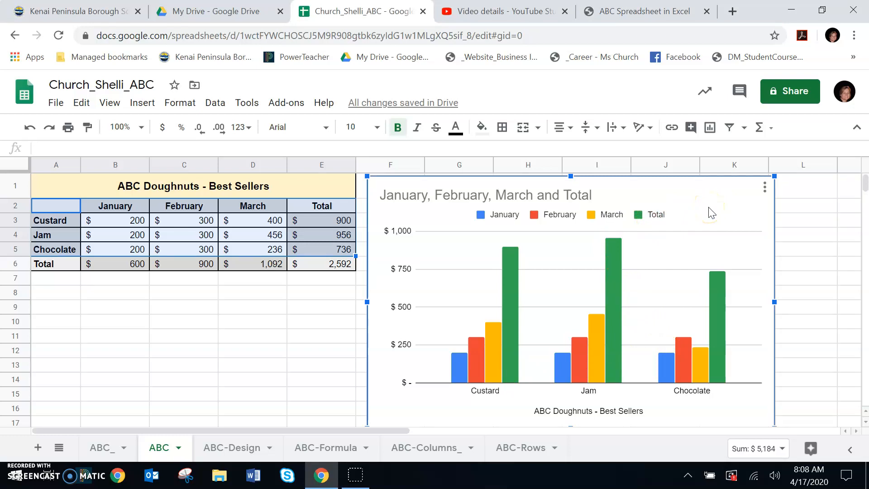
double_click(710, 212)
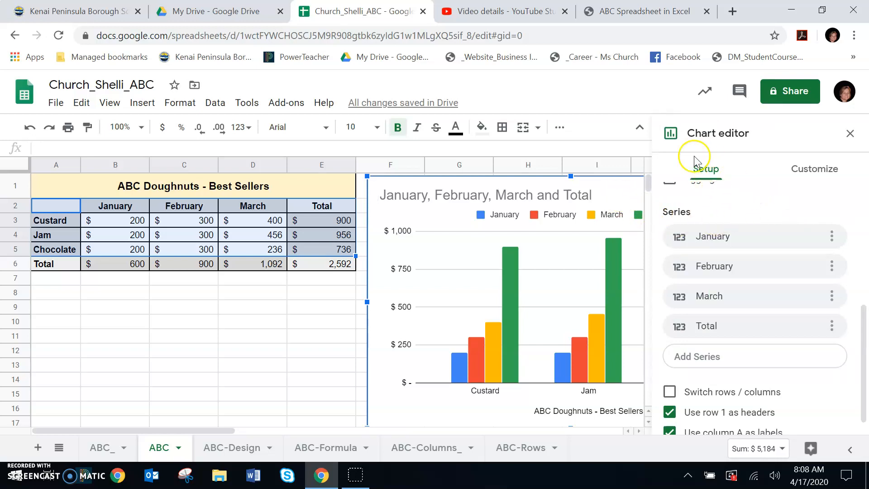
click(804, 173)
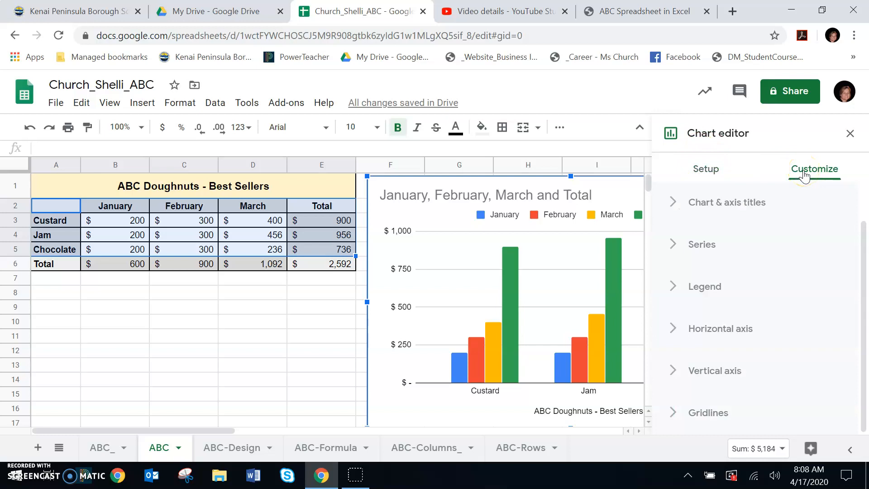
click(705, 171)
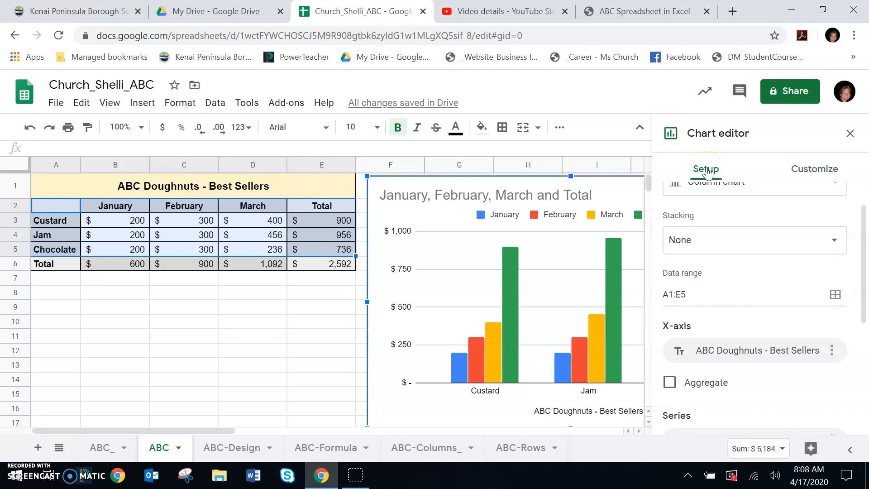
scroll(733, 271, up, 1)
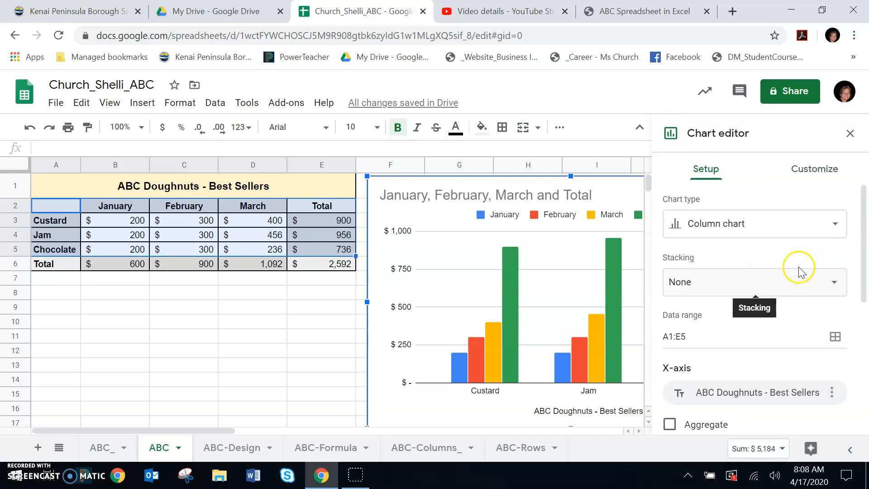
click(829, 229)
click(829, 227)
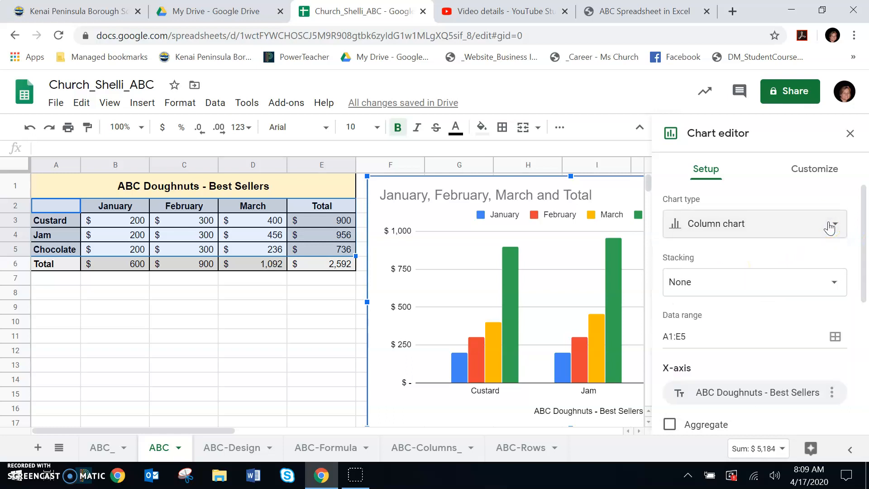
Remove the Total series from the chart so that only January, February and March are plotted.
scroll(828, 294, down, 2)
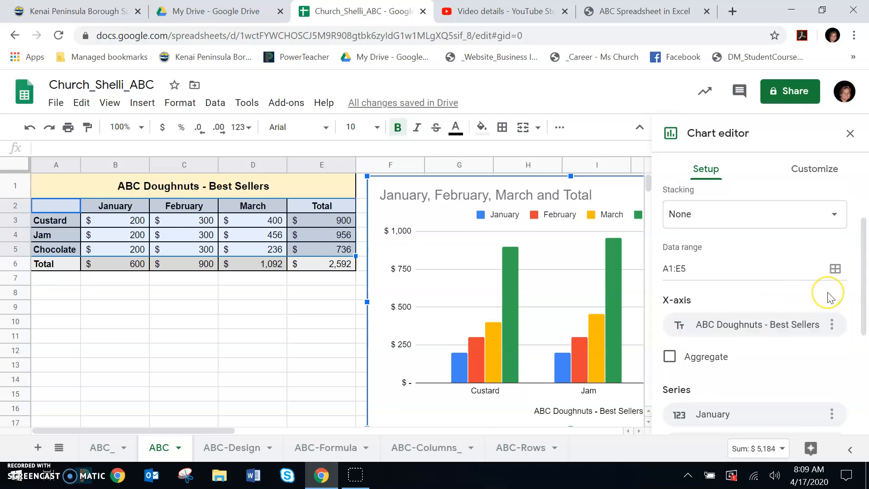
scroll(828, 298, down, 4)
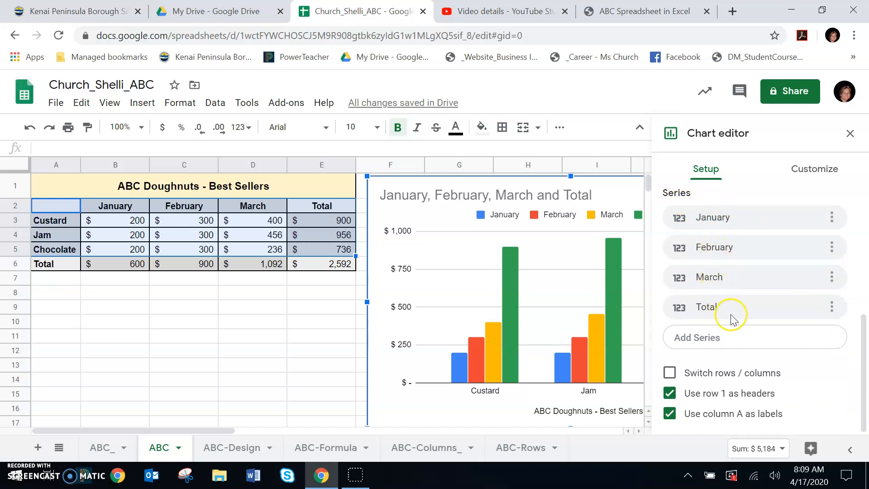
click(831, 308)
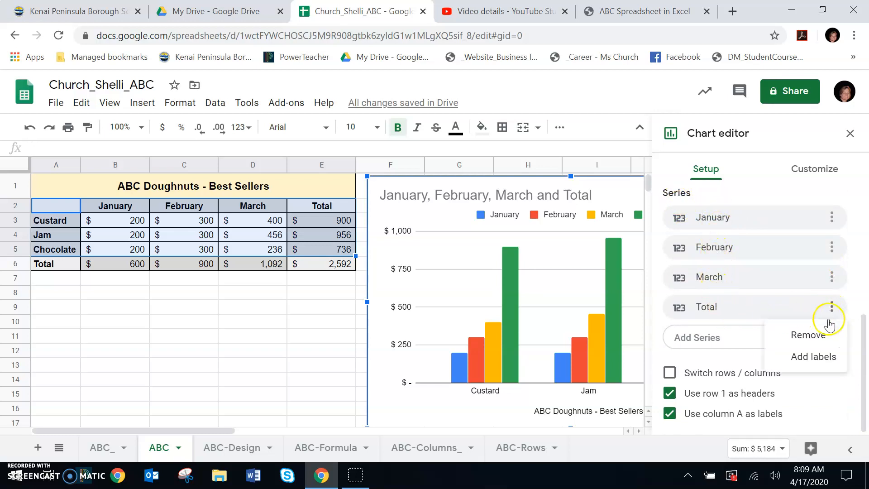
click(807, 335)
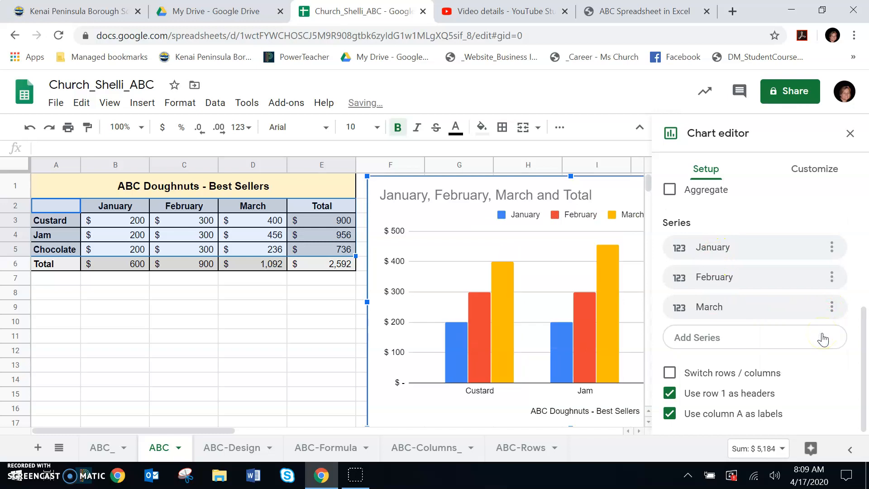
Move the chart back over the table so it starts in column B, and color the March series dark magenta.
drag(454, 209, 211, 206)
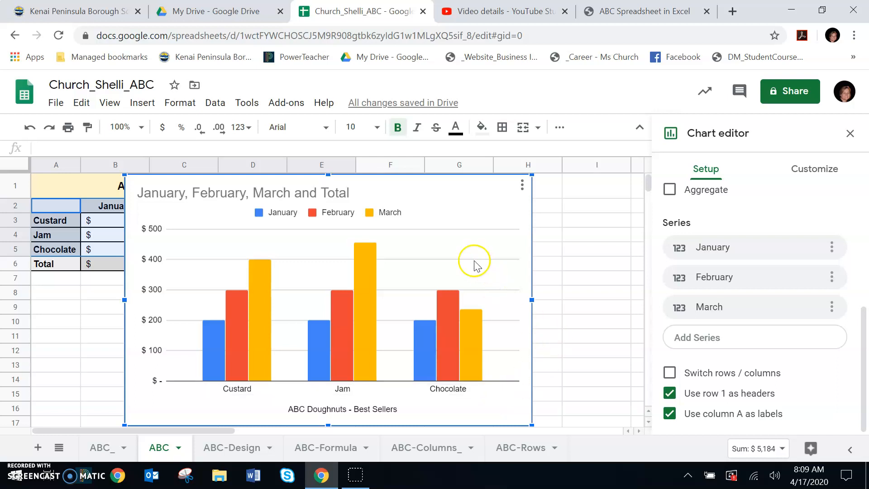
click(473, 349)
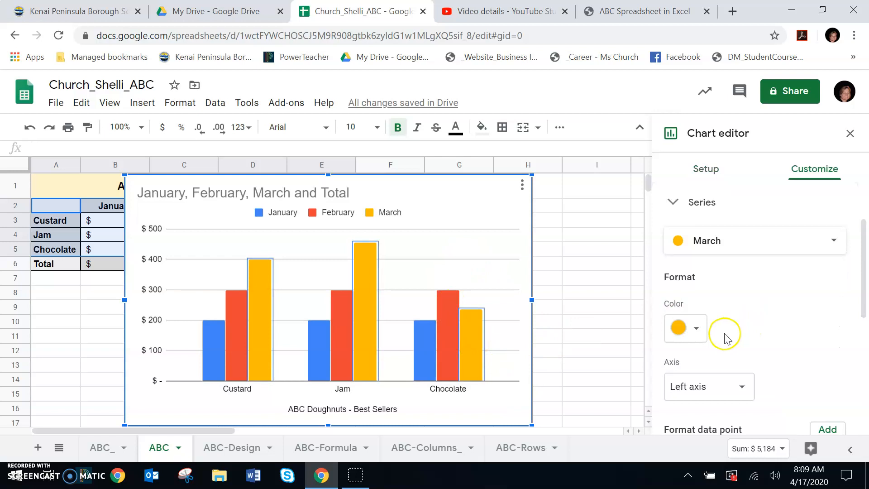
click(693, 329)
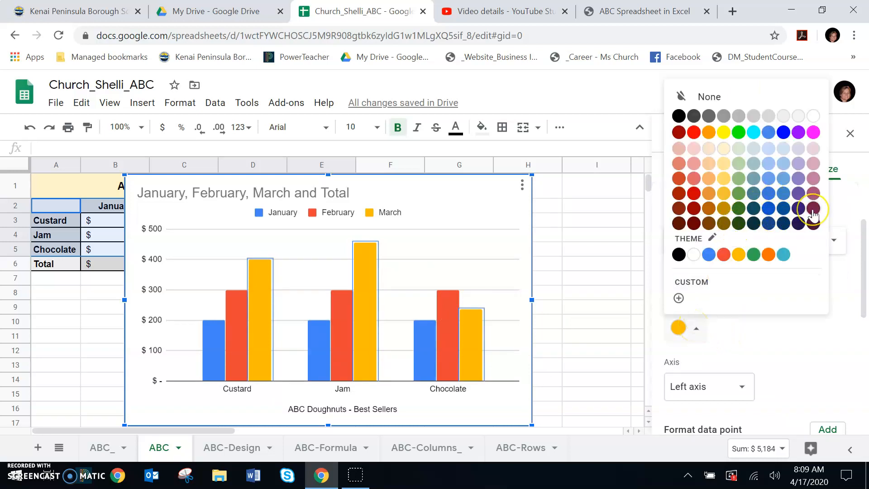
click(813, 209)
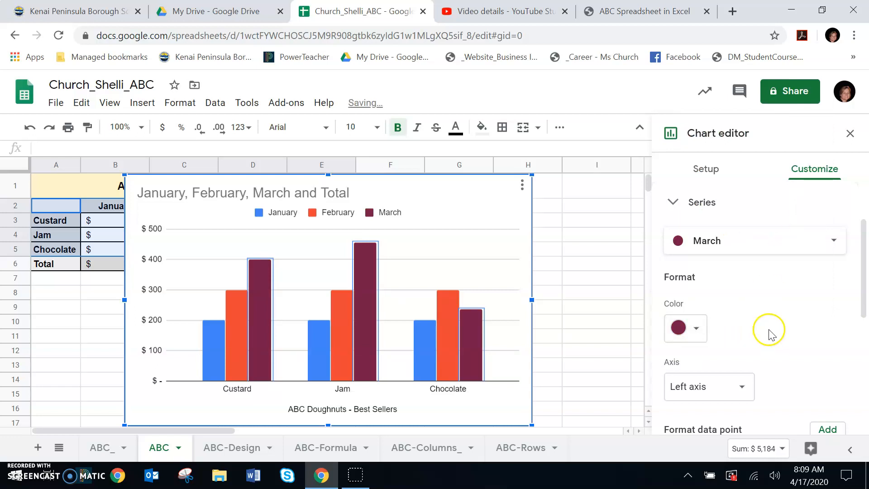
scroll(775, 321, down, 5)
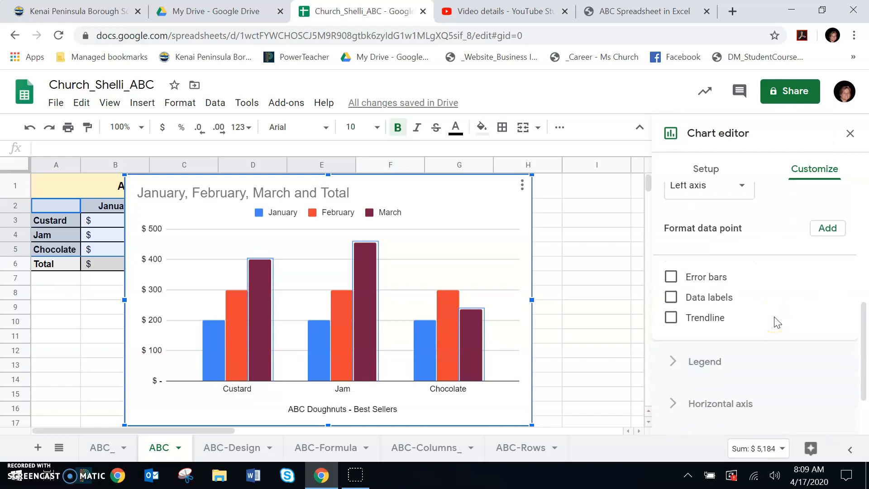
scroll(775, 322, up, 5)
click(778, 289)
click(813, 168)
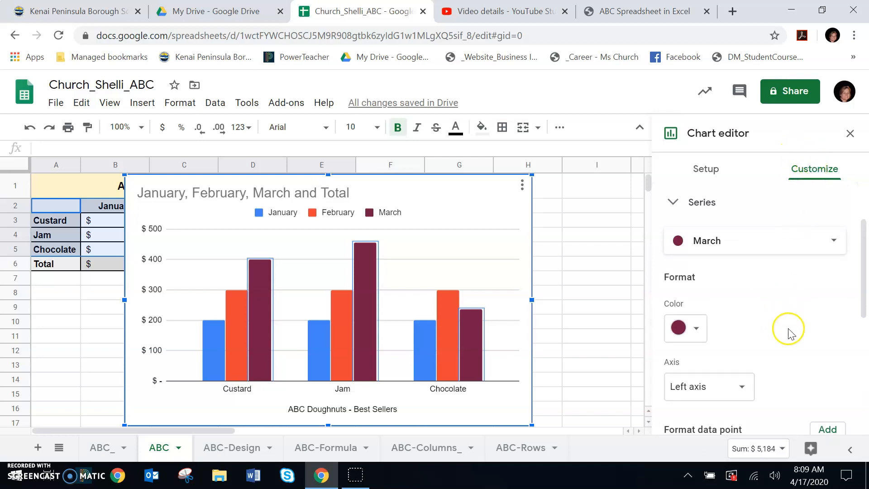
Try the chart legend in the Right position and settle on the Left position.
scroll(789, 329, up, 2)
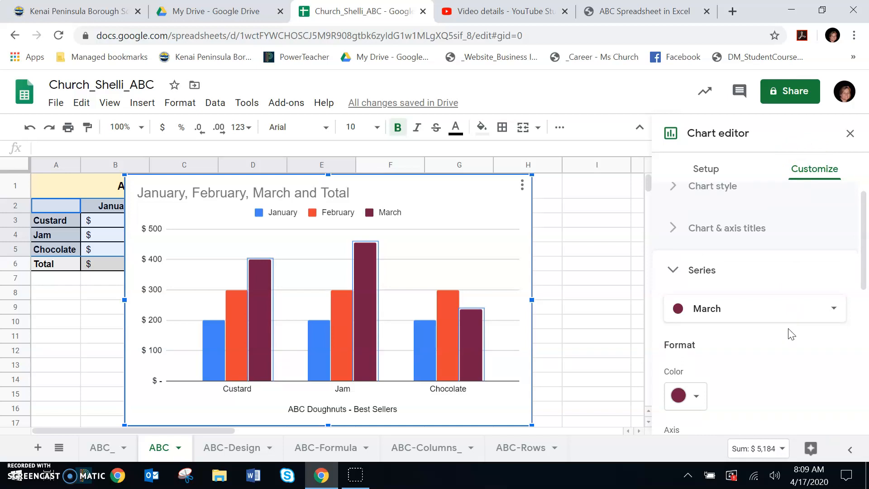
click(673, 271)
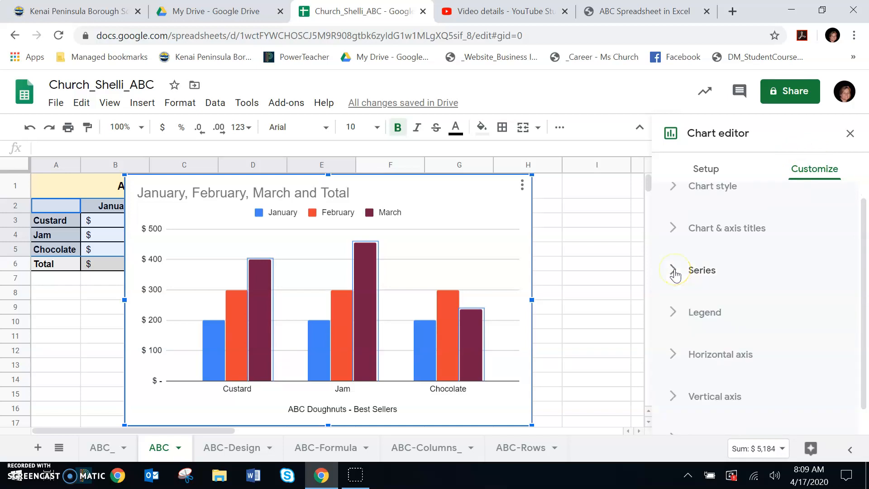
click(673, 315)
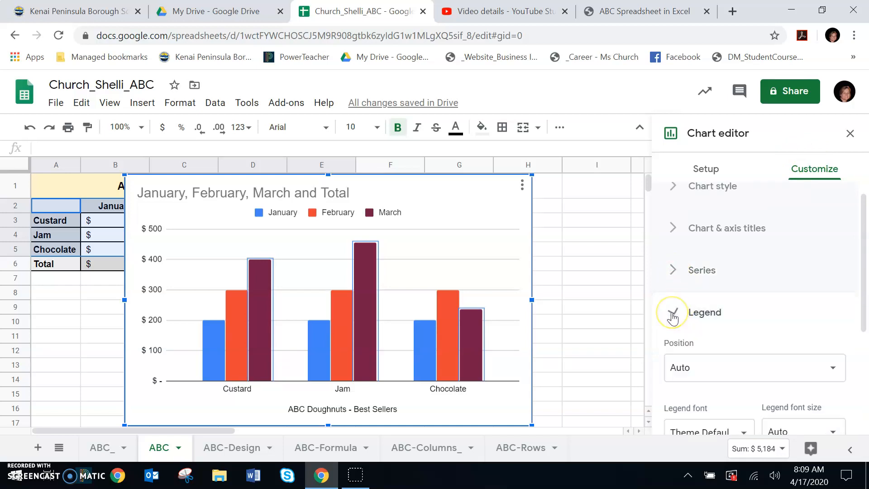
scroll(710, 320, down, 3)
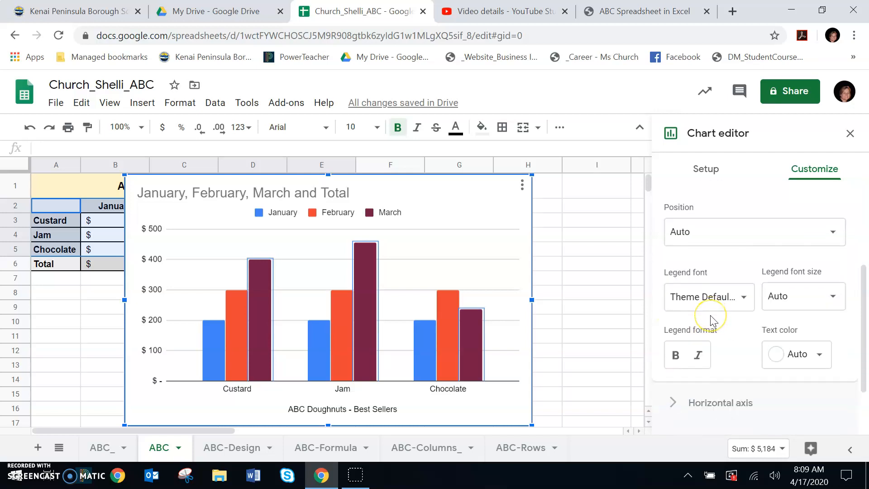
click(831, 232)
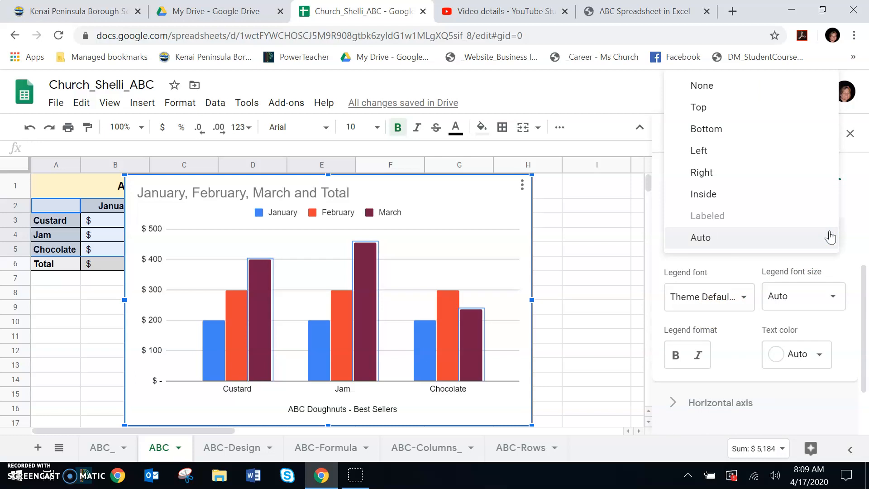
click(705, 172)
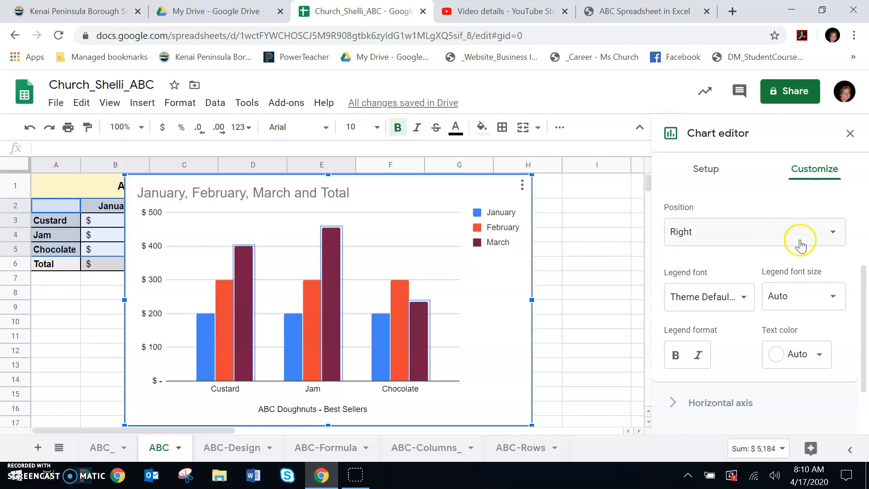
click(831, 240)
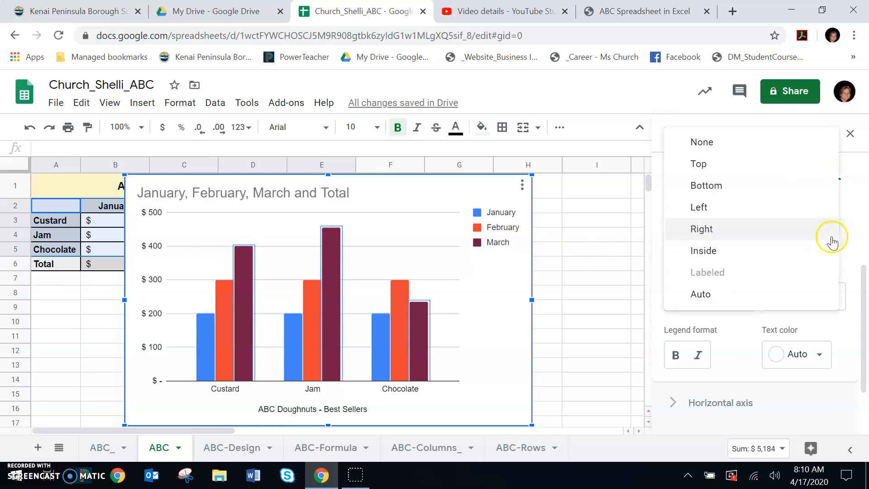
click(697, 207)
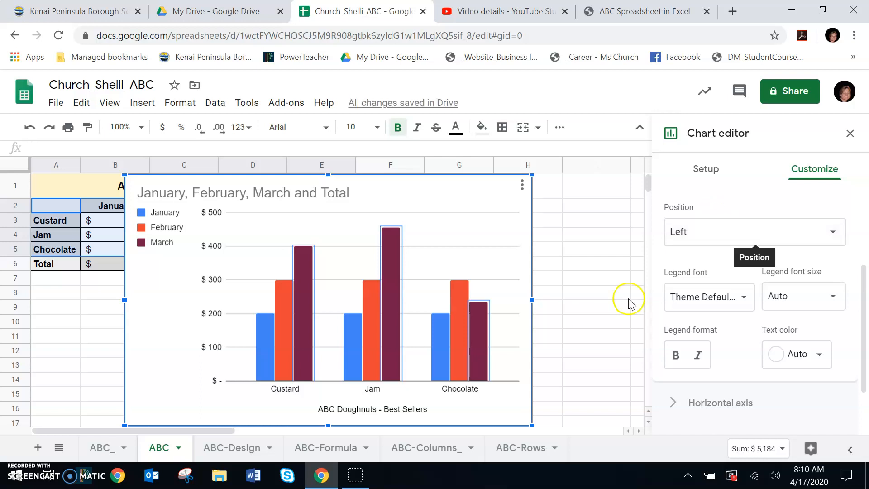
Cut the horizontal axis title text "ABC Doughnuts - Best Sellers" out of the chart.
click(409, 413)
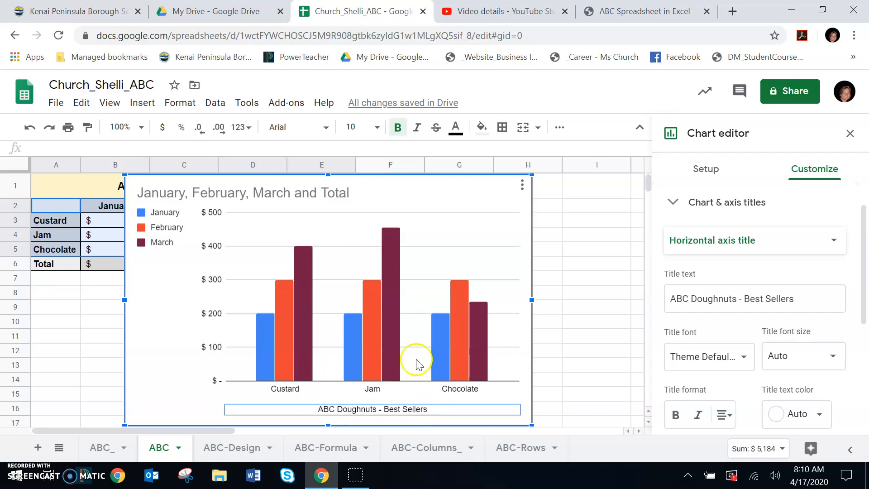
click(331, 196)
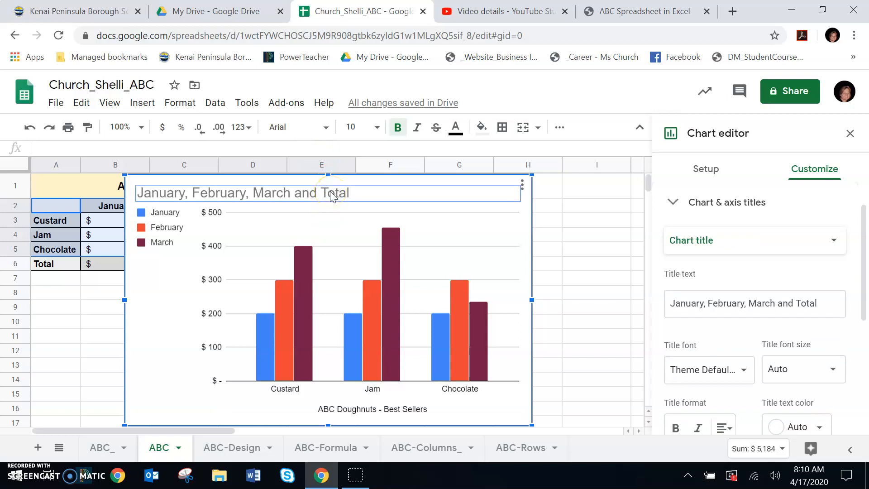
click(347, 412)
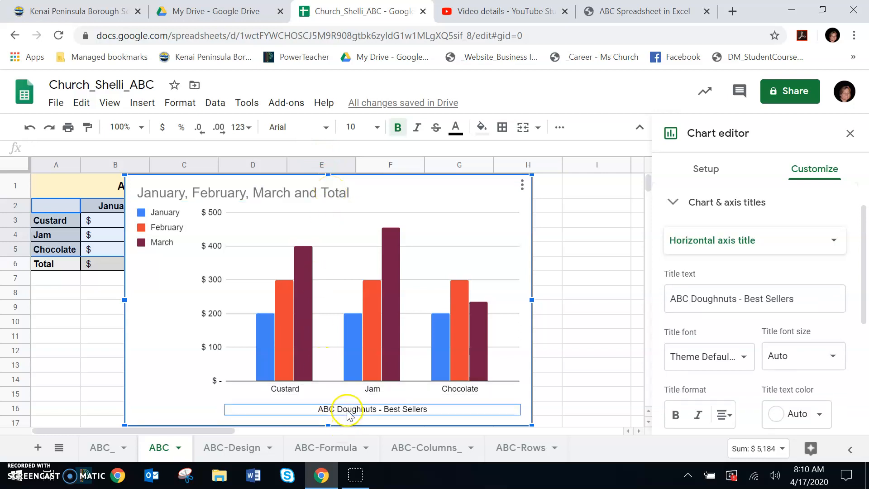
click(348, 412)
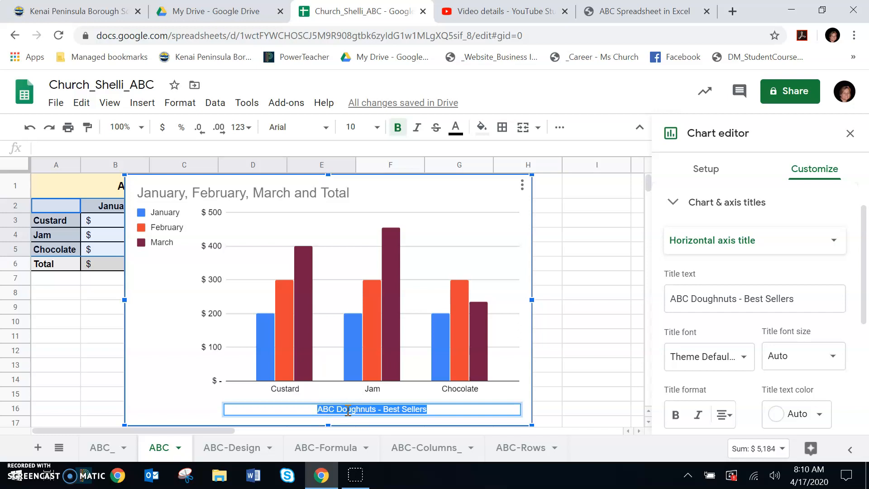
right_click(348, 411)
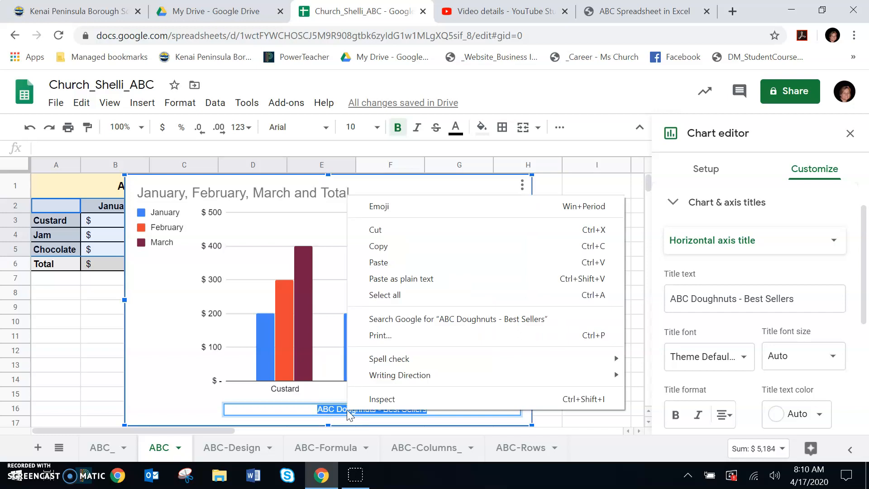
click(376, 230)
click(317, 193)
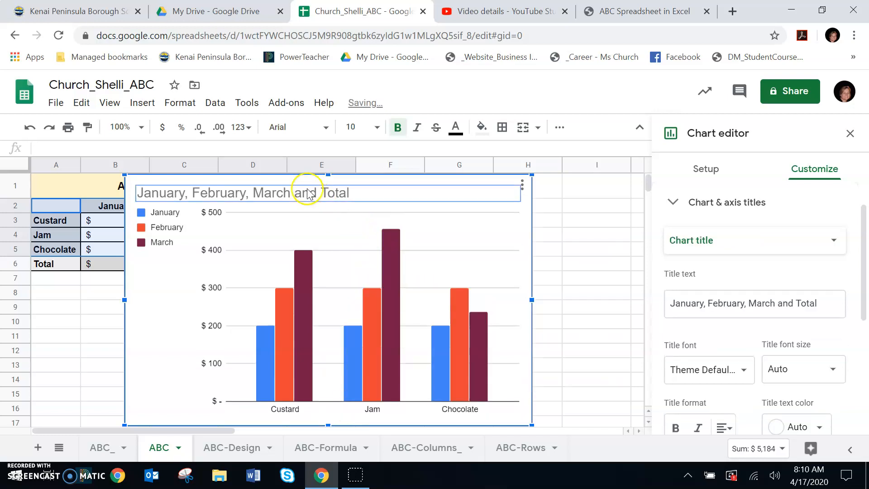
key(Escape)
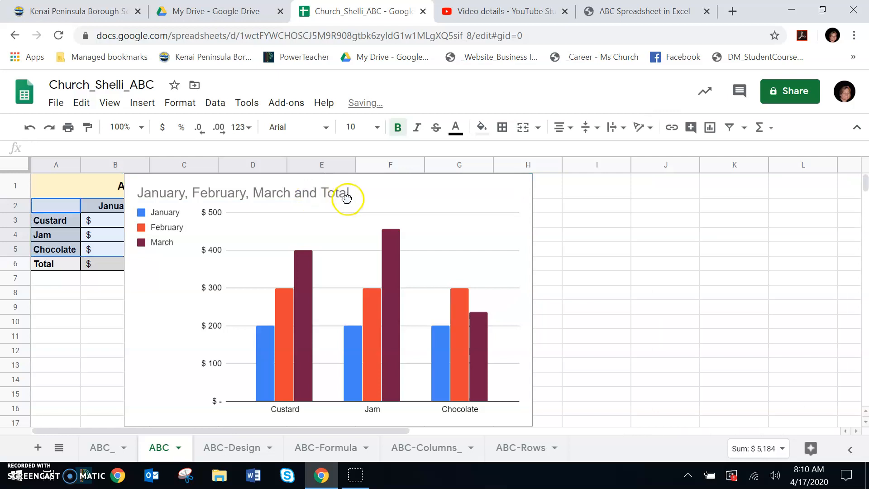
double_click(309, 194)
key(Escape)
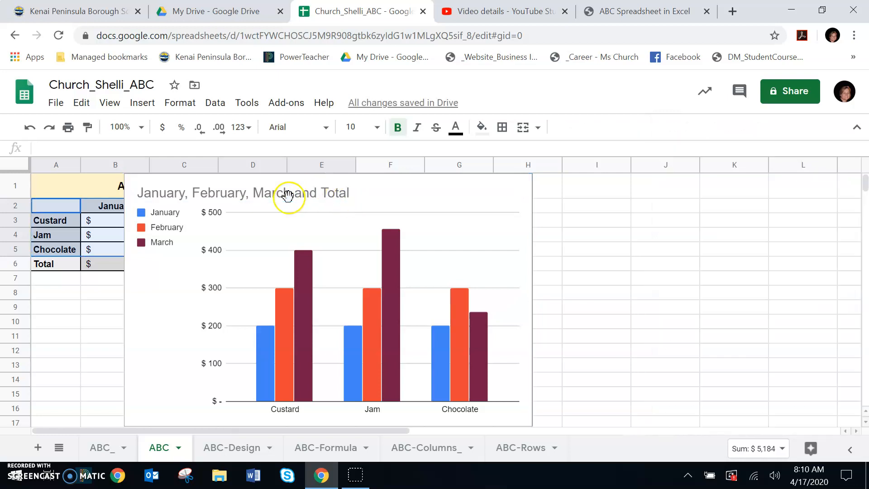
Replace the chart title text with the cut text "ABC Doughnuts - Best Sellers".
click(327, 194)
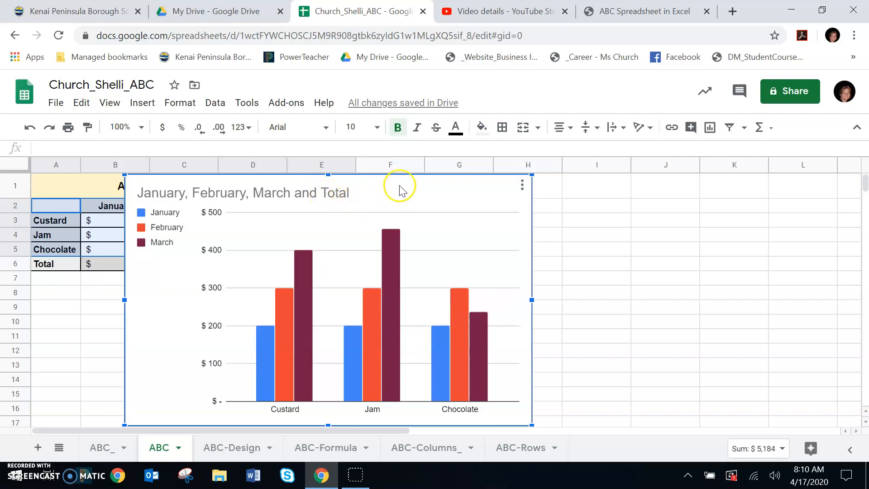
double_click(285, 198)
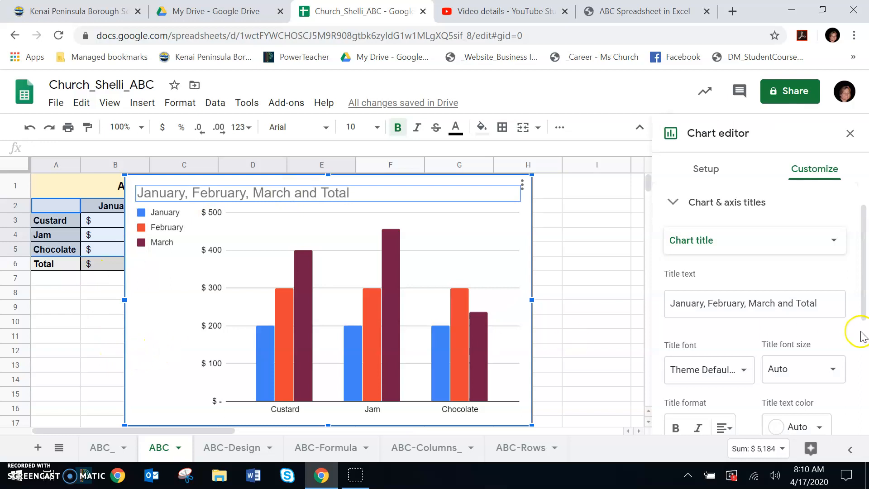
drag(828, 300, 645, 296)
key(ctrl+v)
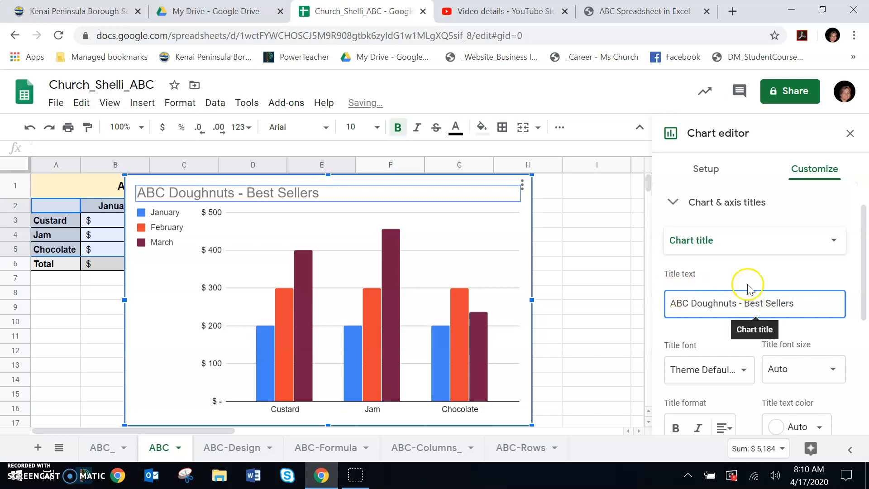
click(742, 337)
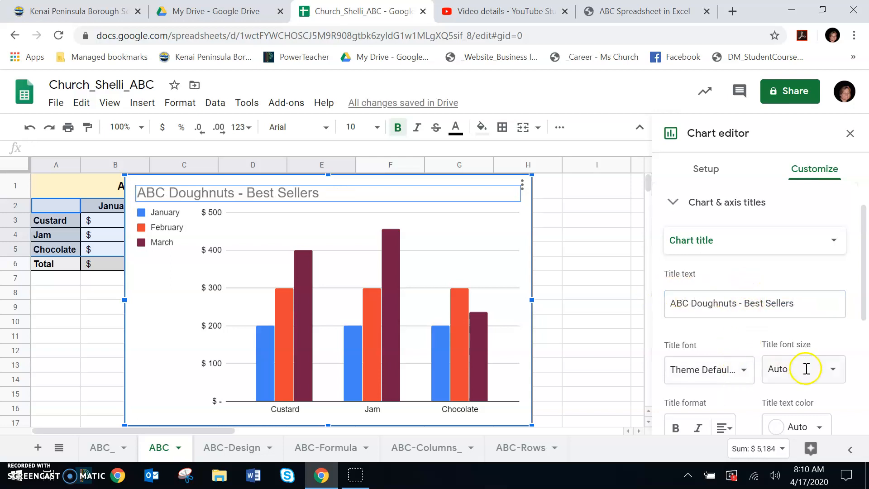
Set the chart title's text color to dark purple and center the title above the chart.
scroll(834, 378, down, 2)
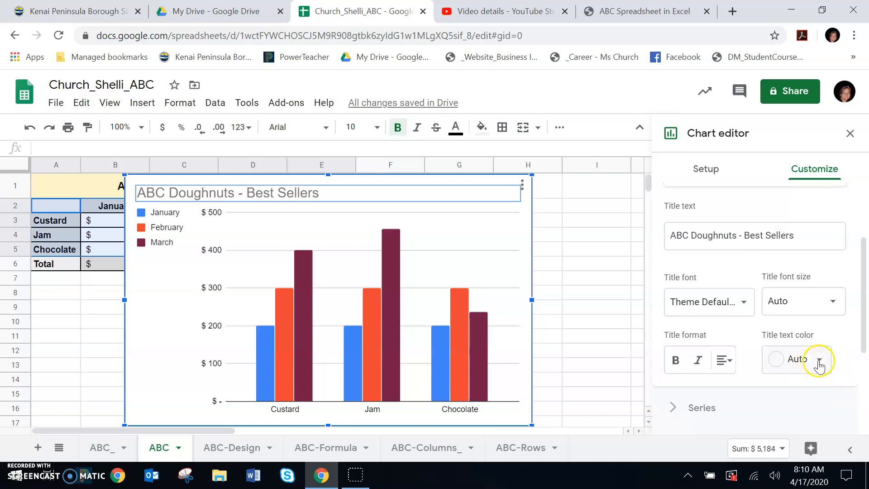
click(820, 361)
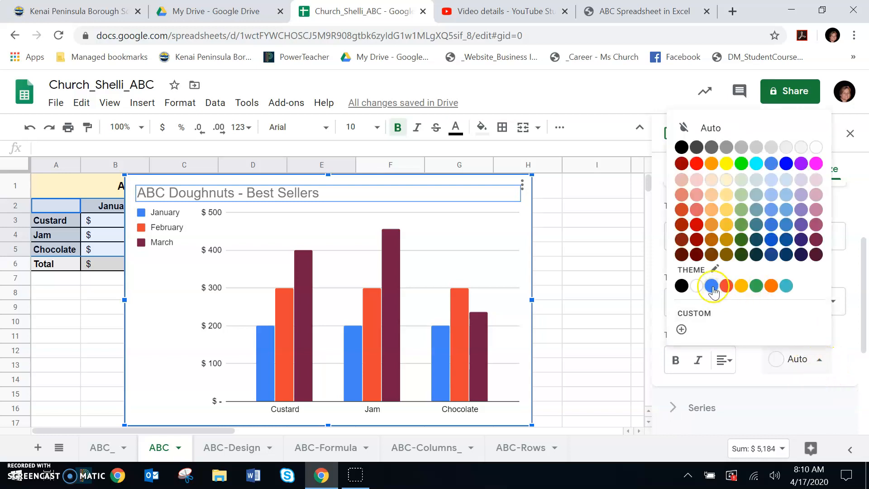
click(802, 239)
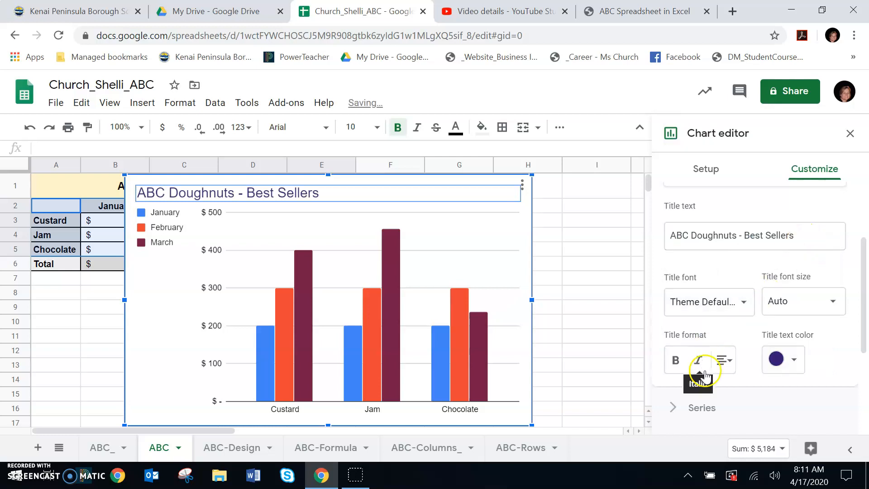
click(728, 362)
click(743, 387)
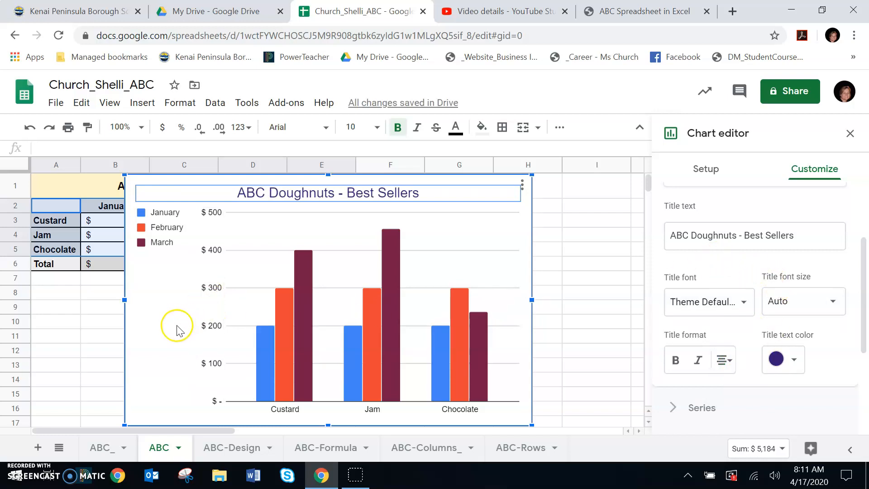
click(152, 338)
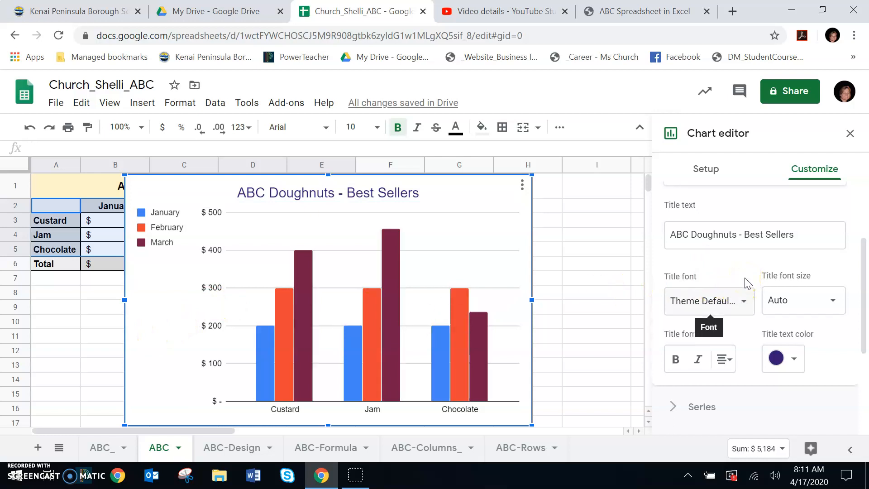
Set the vertical axis's major gridline color to the theme blue.
scroll(746, 283, down, 4)
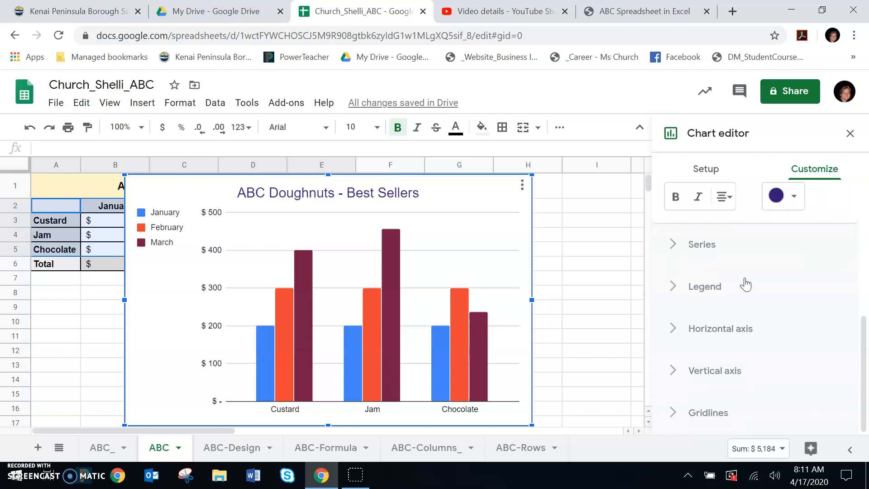
click(667, 413)
scroll(795, 364, down, 3)
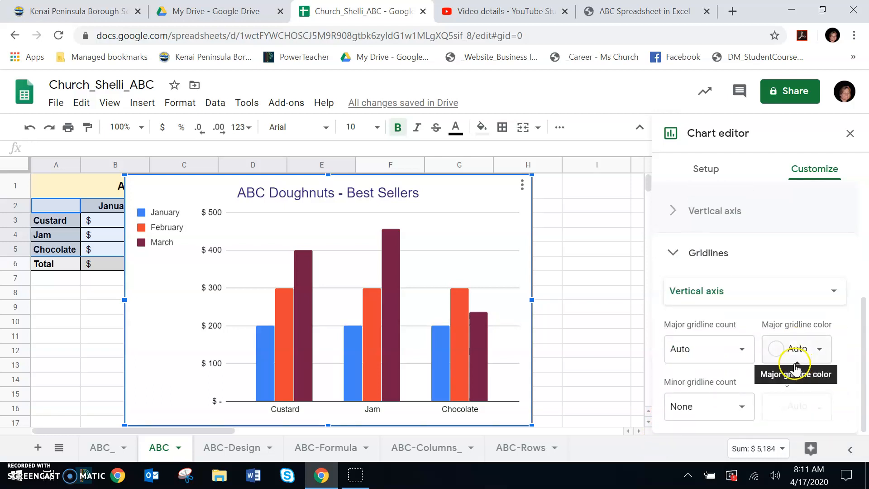
click(820, 351)
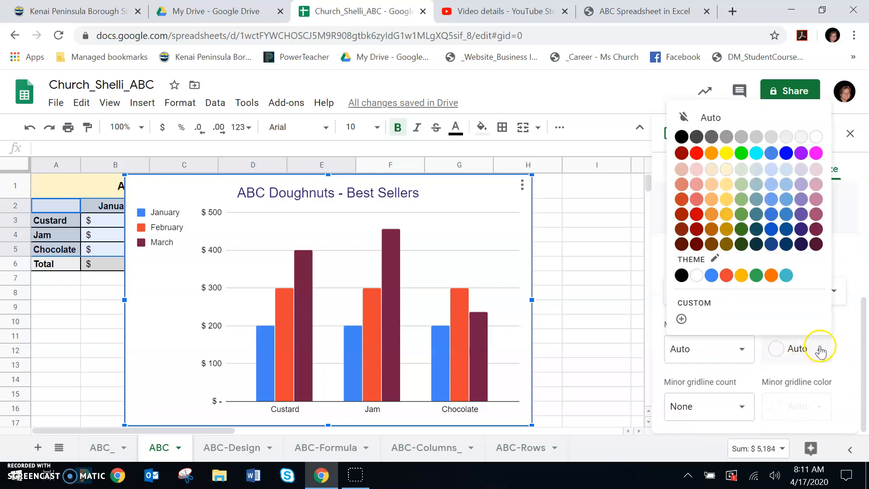
click(710, 276)
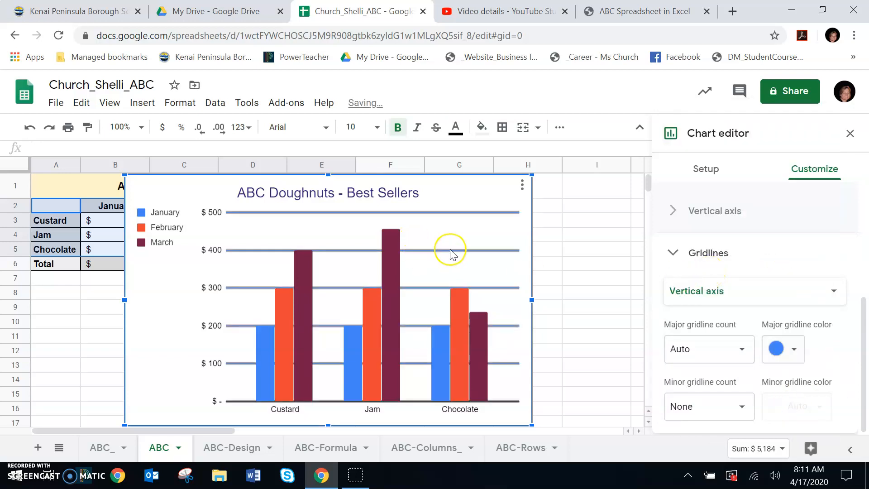
click(669, 252)
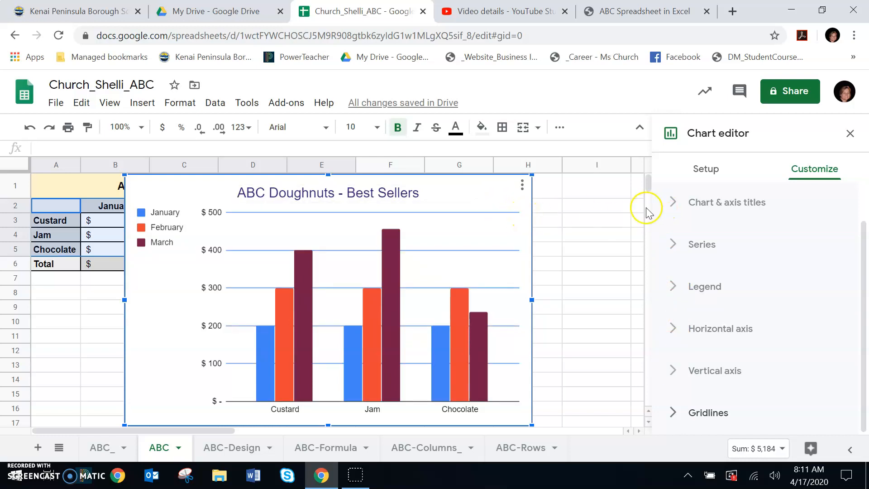
click(522, 185)
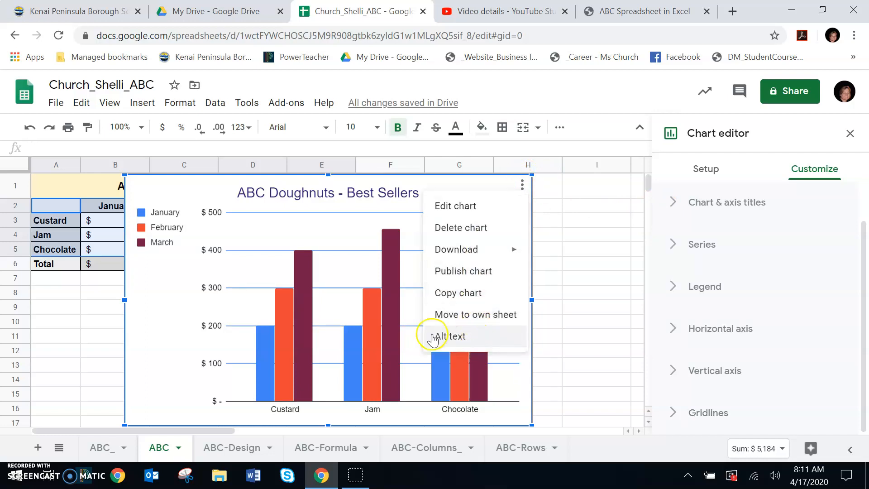
click(151, 335)
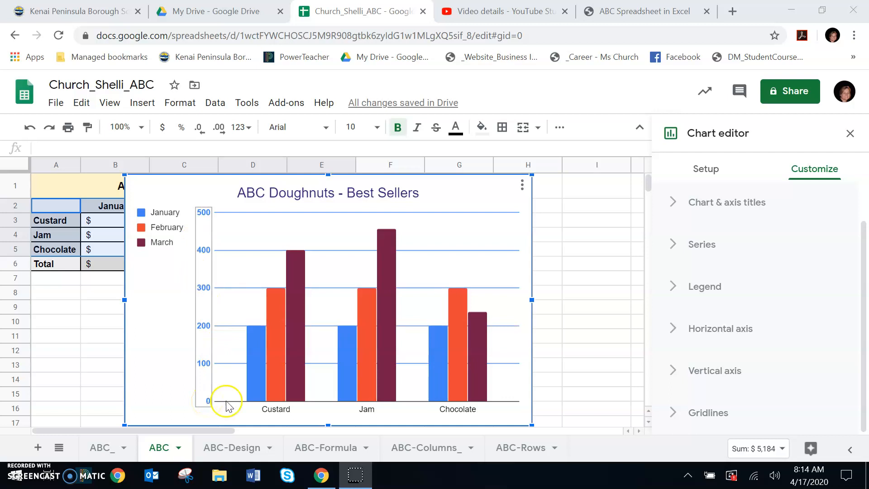
Set the vertical axis number format to From data, after trying the Custom format.
click(672, 372)
scroll(742, 343, down, 2)
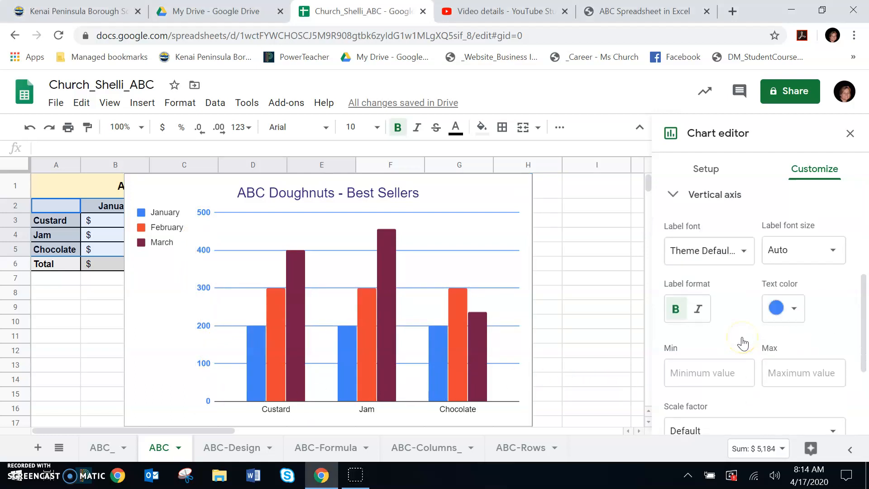
scroll(742, 339, down, 2)
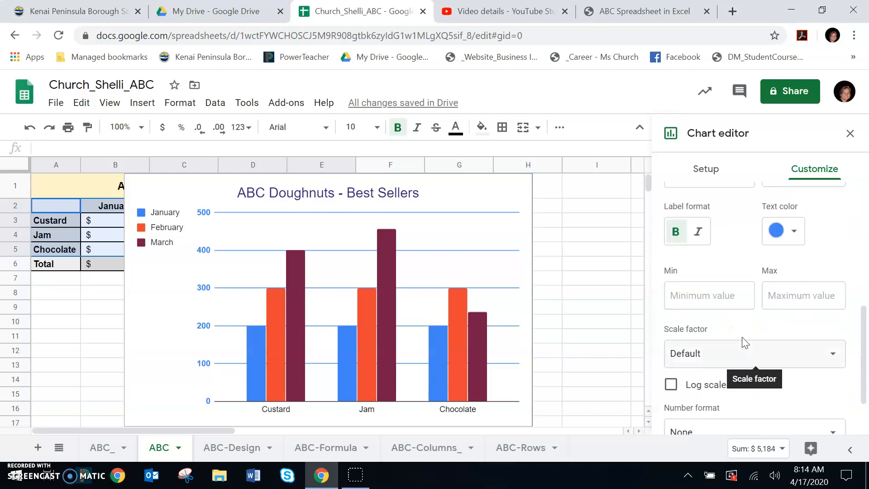
scroll(790, 379, down, 2)
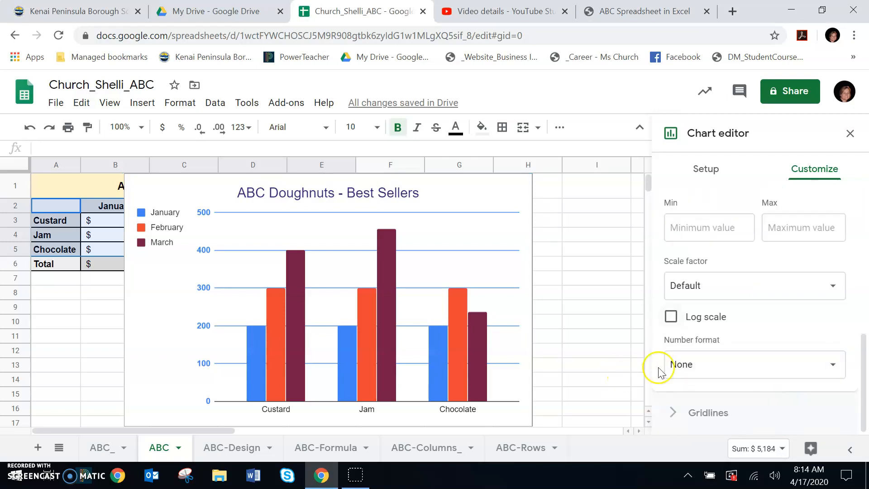
click(830, 374)
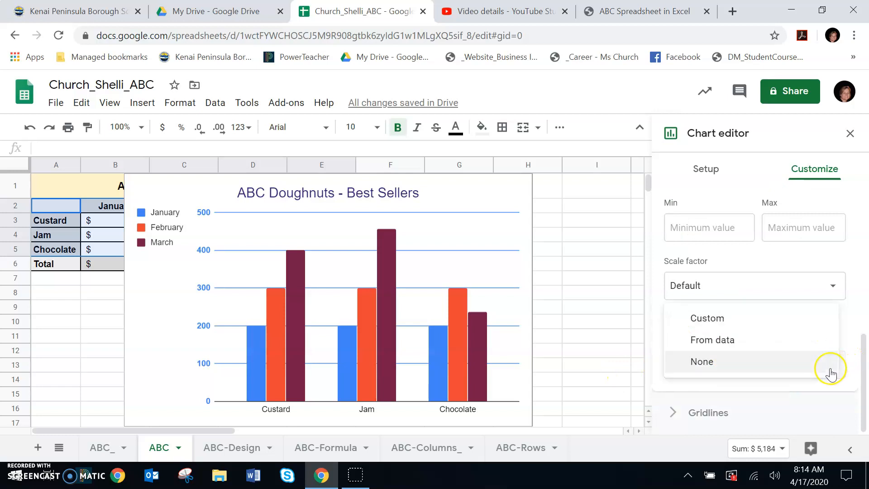
click(709, 319)
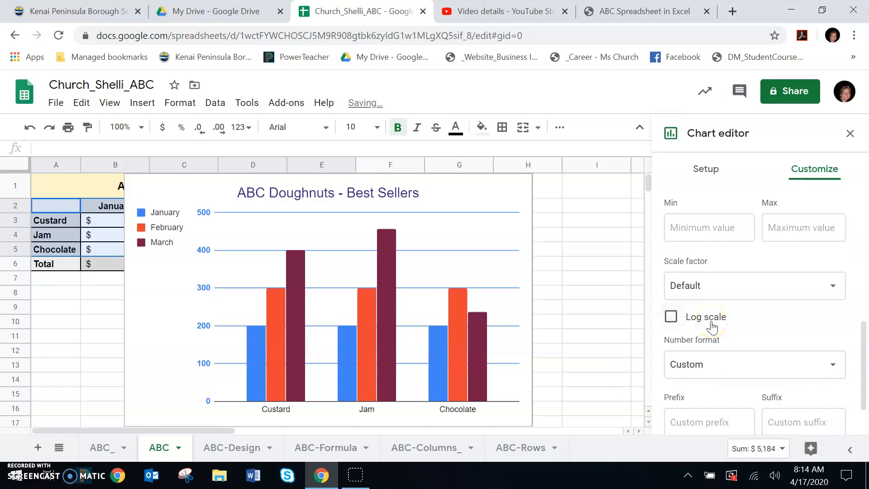
click(835, 369)
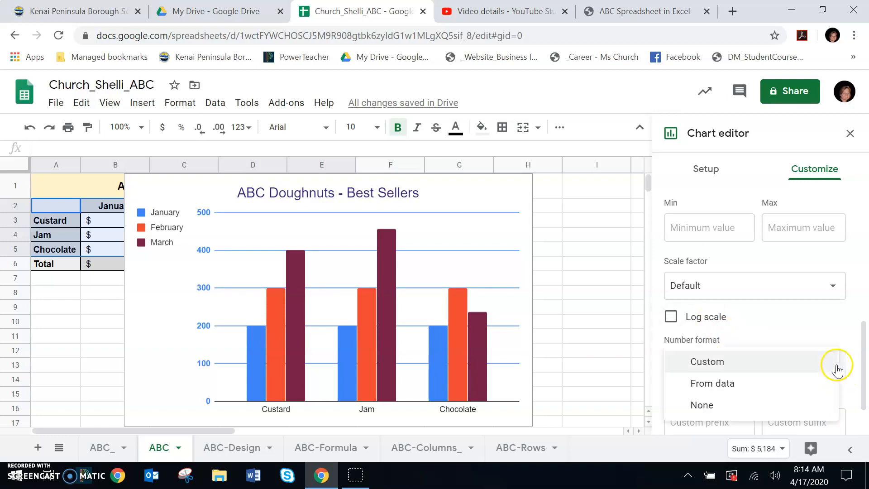
click(720, 389)
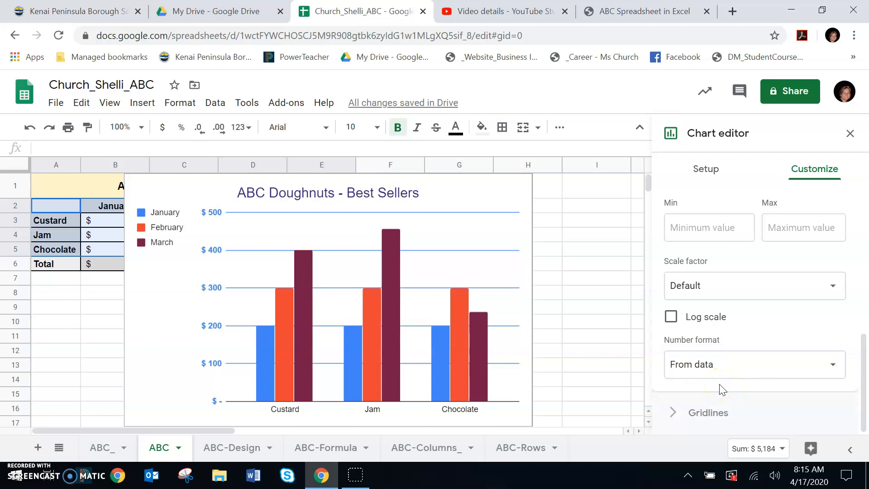
scroll(723, 362, up, 6)
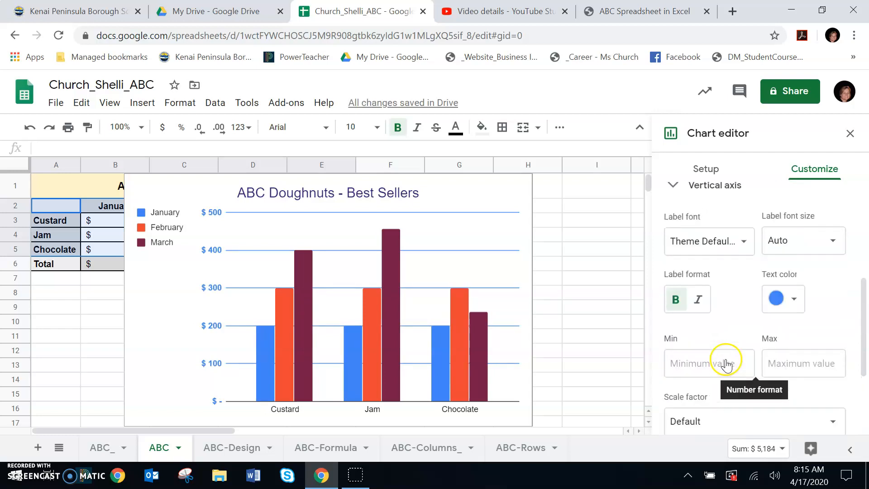
scroll(726, 364, down, 3)
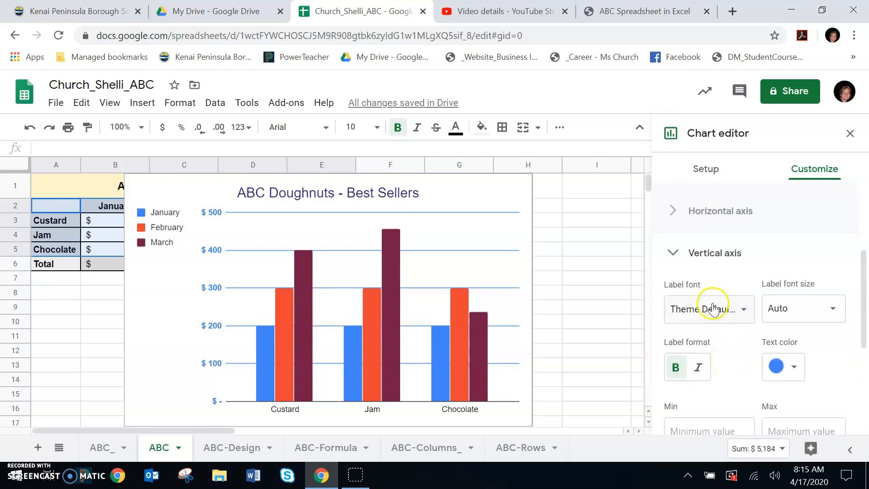
scroll(721, 351, down, 5)
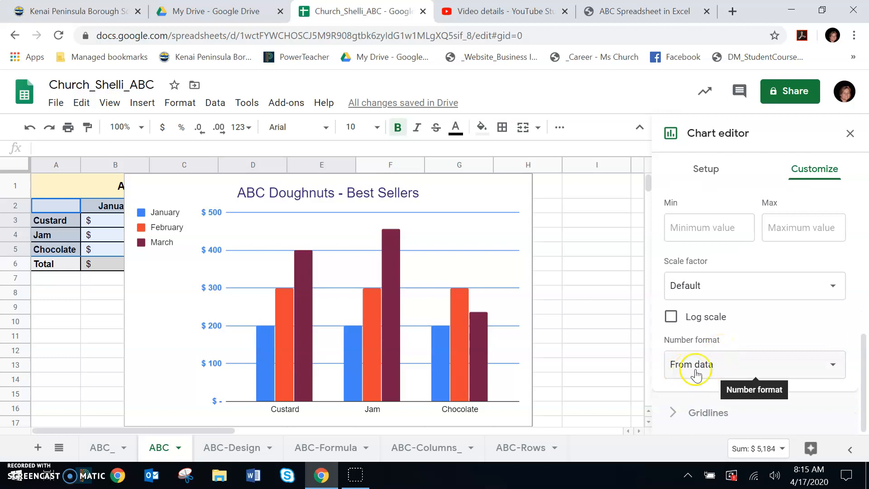
click(835, 371)
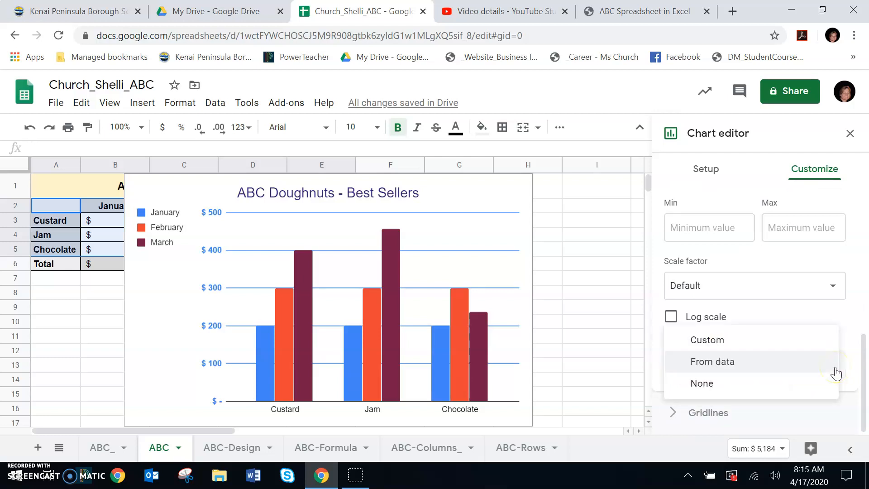
click(835, 371)
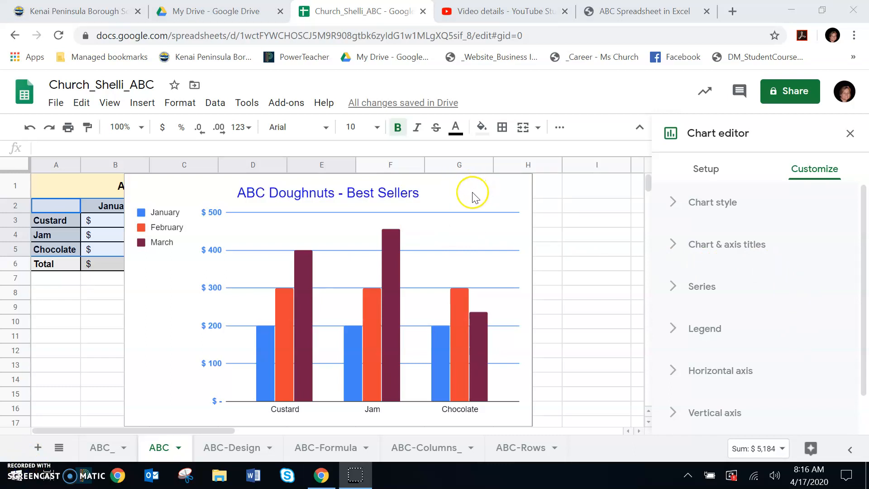
Try bright yellow, pale yellow and pale pink as the chart's background color.
click(674, 204)
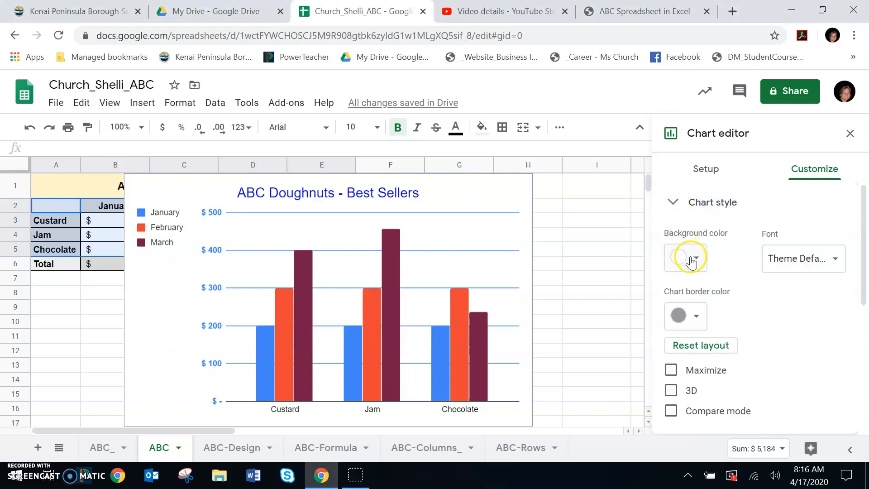
click(694, 261)
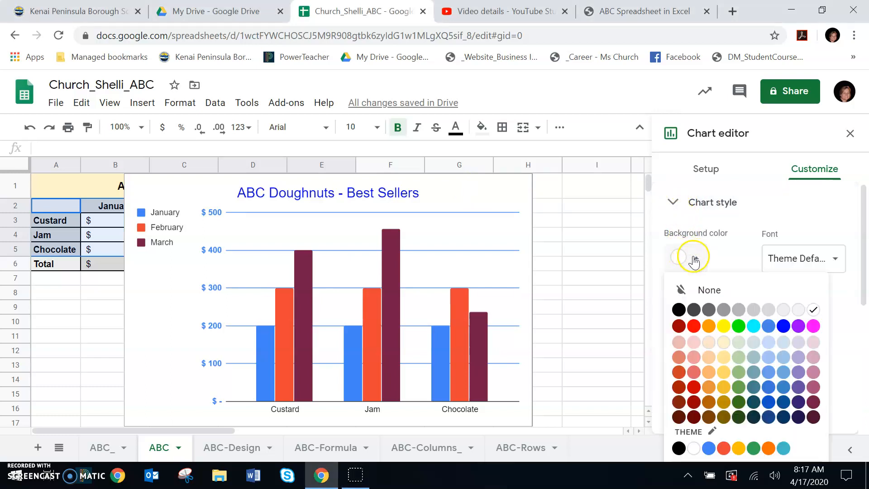
click(723, 326)
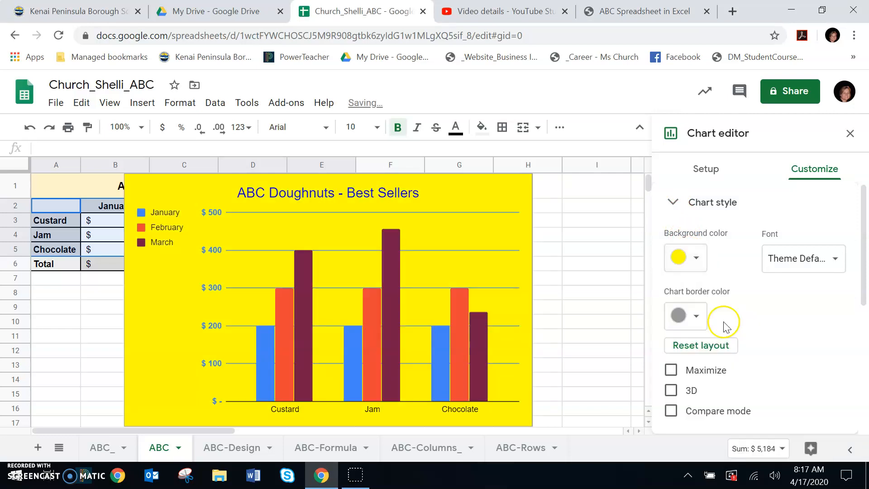
click(687, 256)
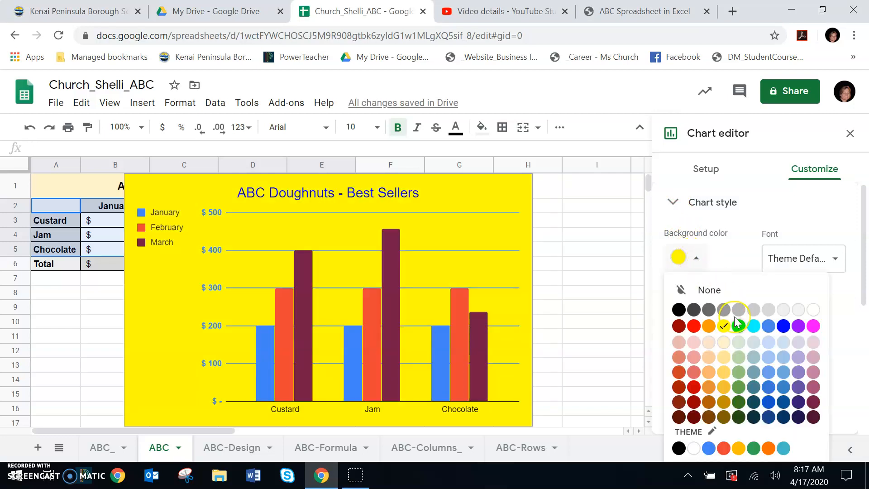
click(723, 342)
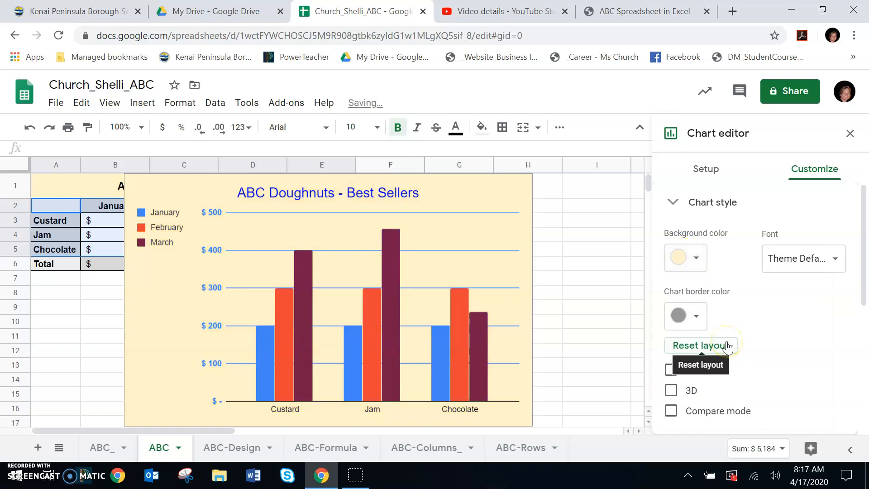
click(695, 258)
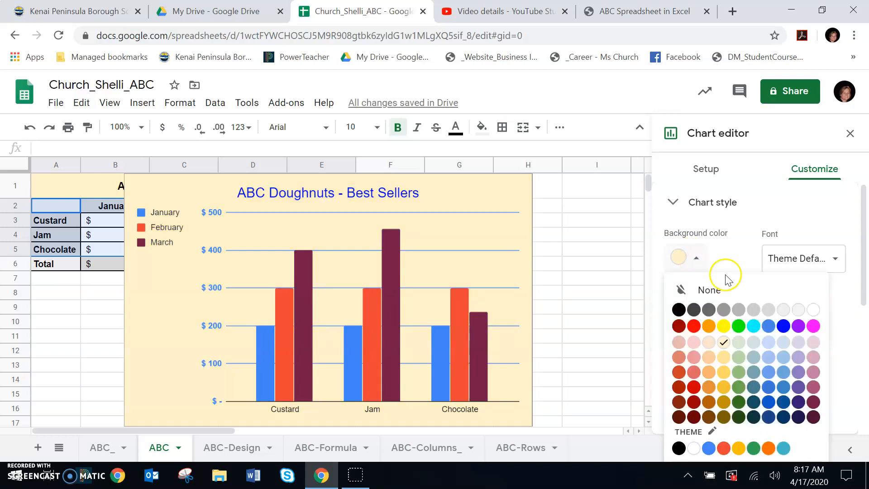
click(813, 342)
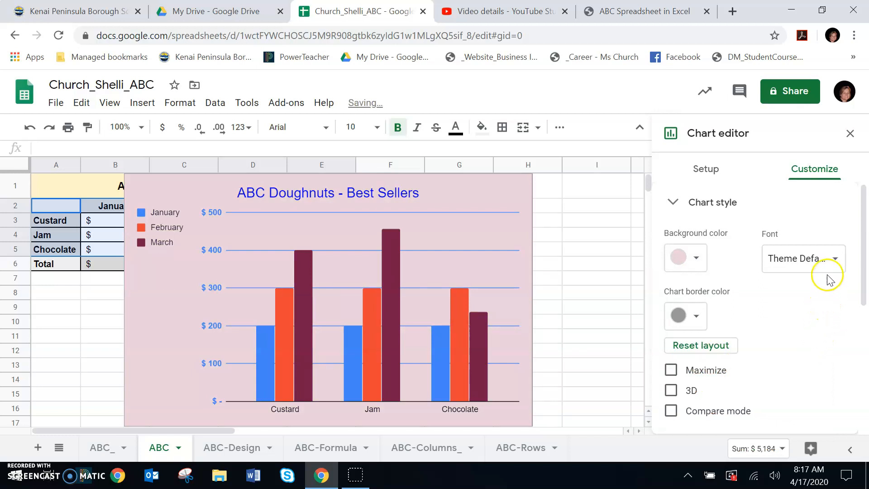
Set the chart border color to red and turn on the 3D style, keeping the Theme Default font.
click(839, 258)
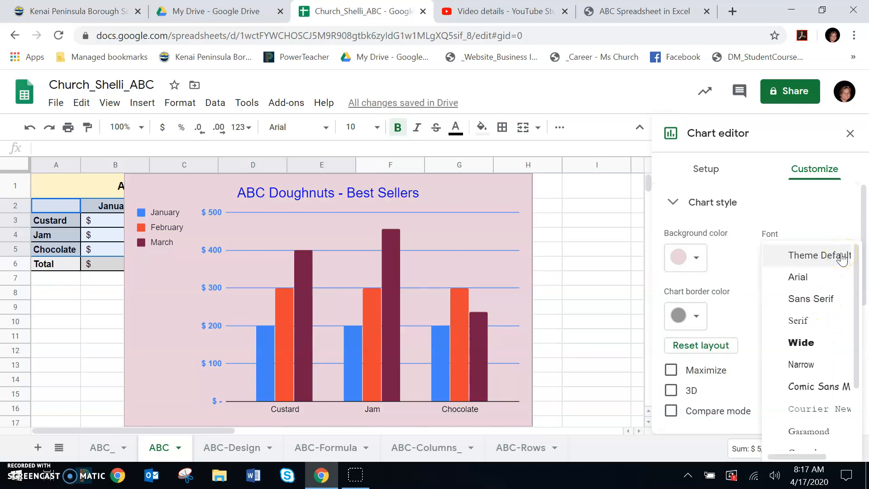
click(841, 258)
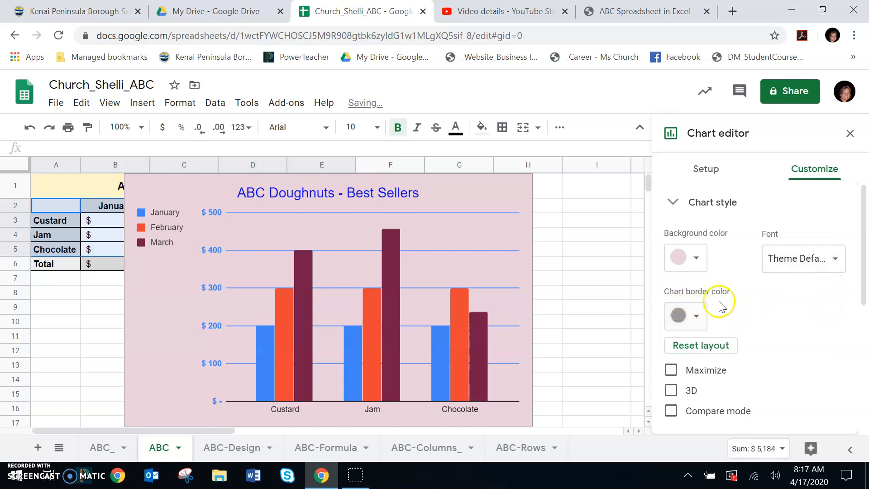
click(693, 315)
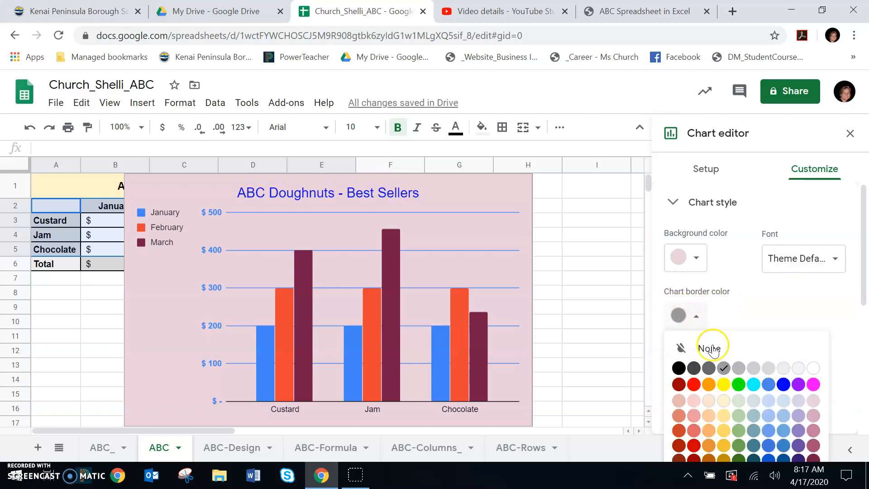
click(693, 384)
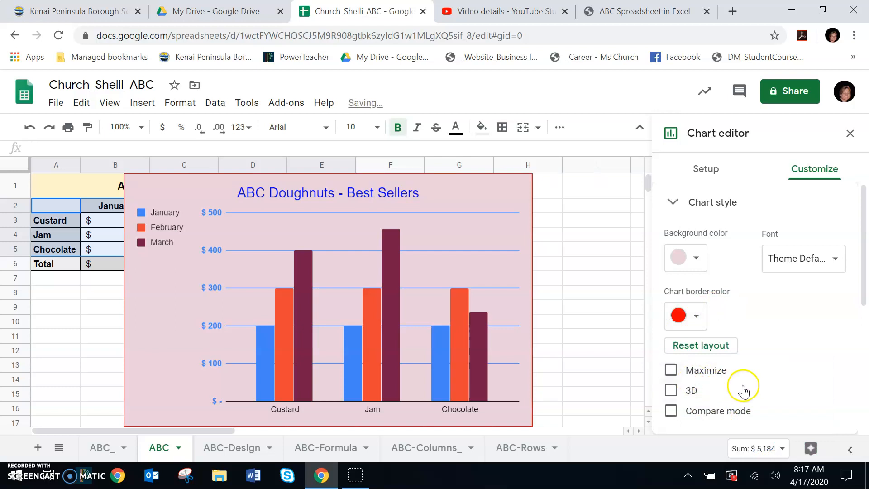
click(670, 392)
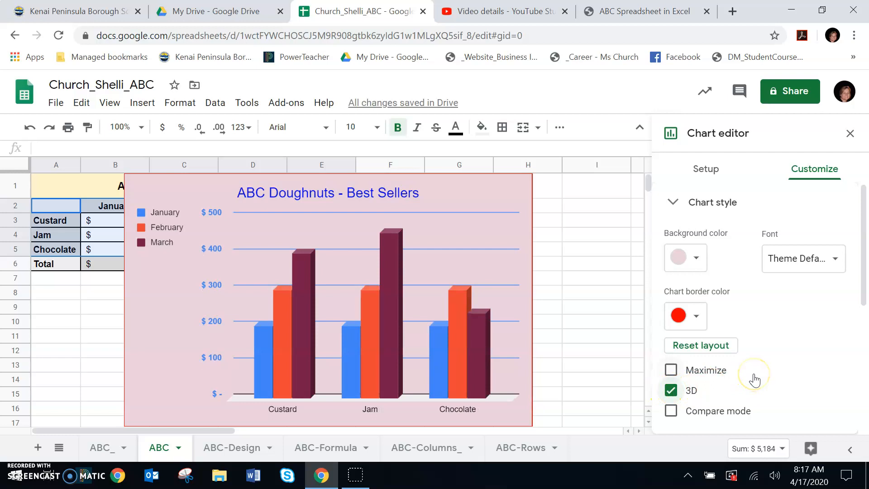
Set the chart's background color to light gray and close the chart style settings.
click(704, 261)
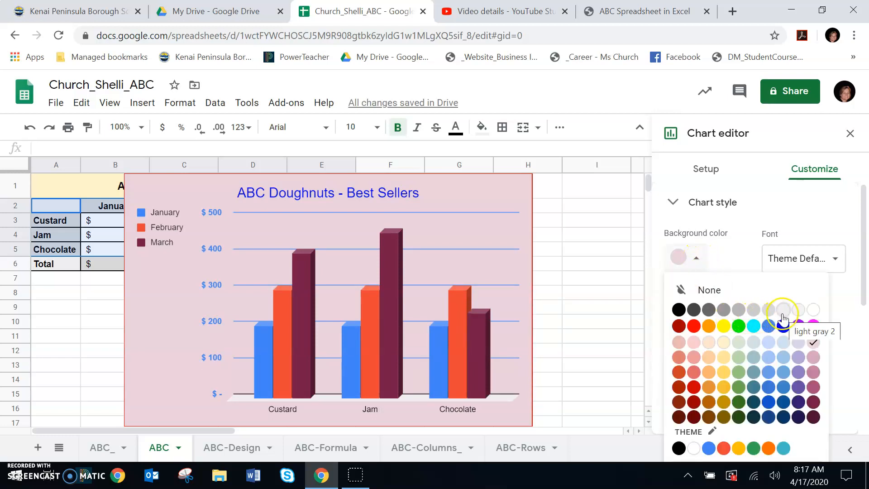
click(782, 312)
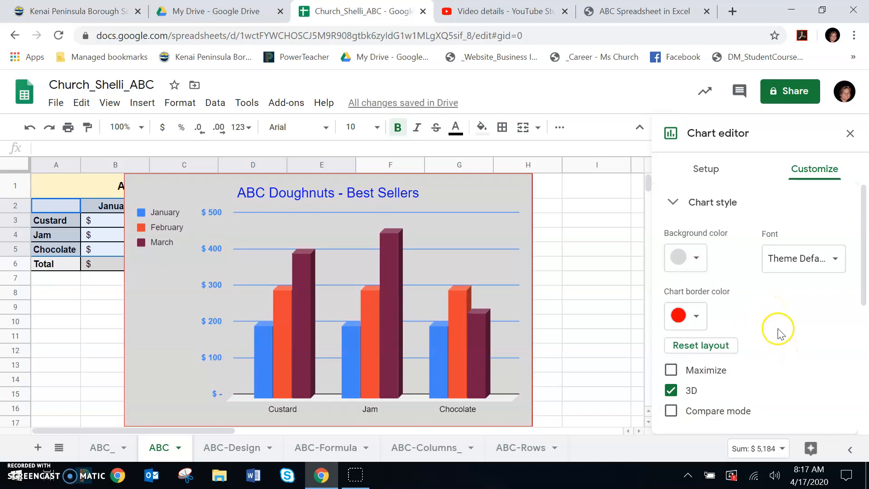
click(672, 205)
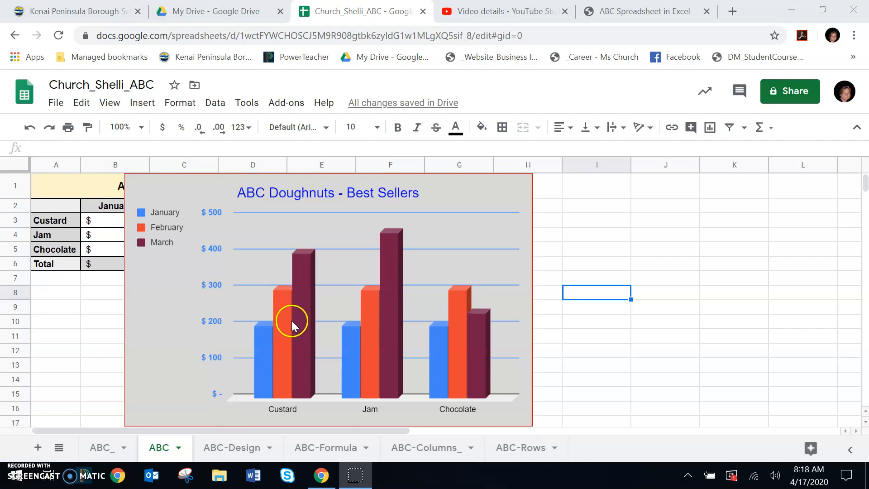
Change the color of the February series columns to light grayish cyan.
double_click(284, 369)
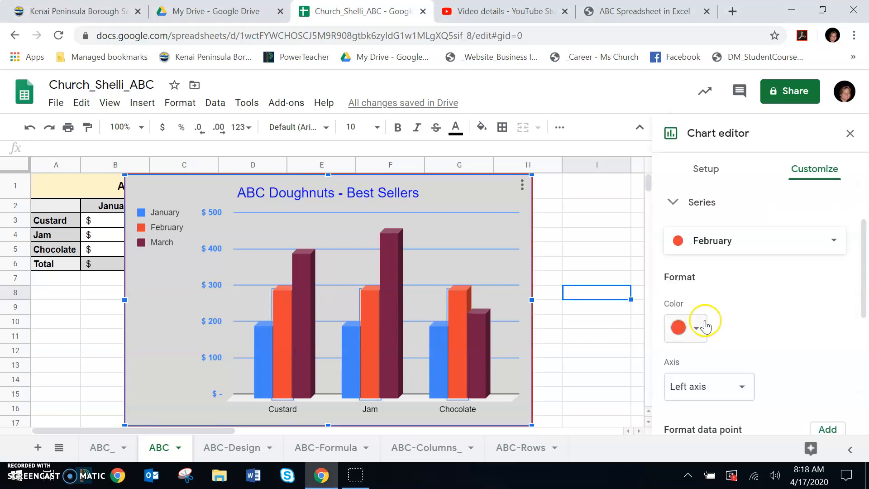
click(697, 329)
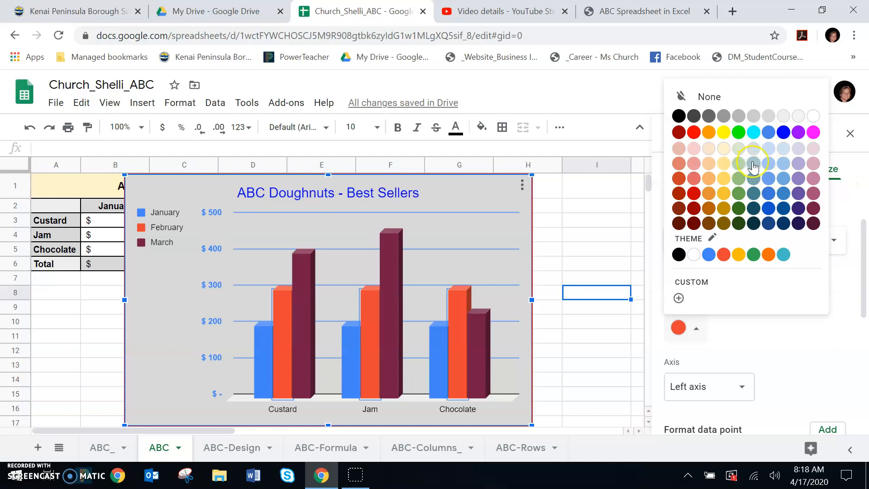
click(753, 166)
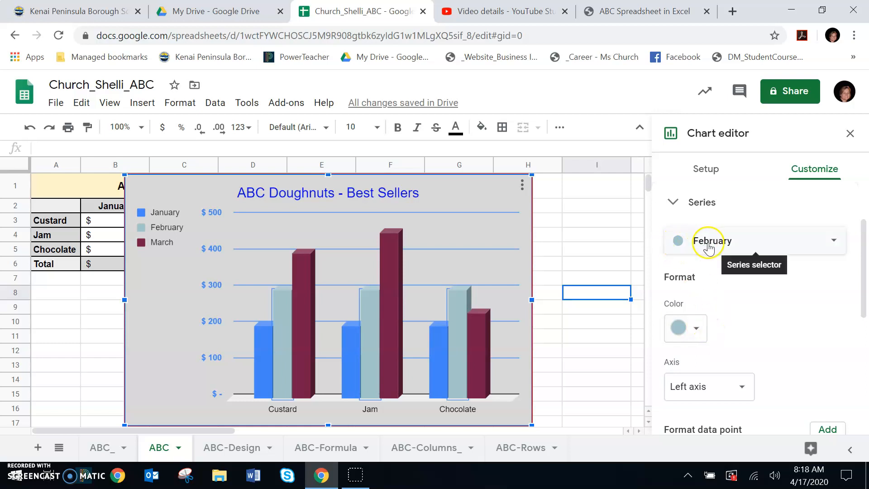
Change the color of the March series columns to the theme's orange-red.
click(833, 243)
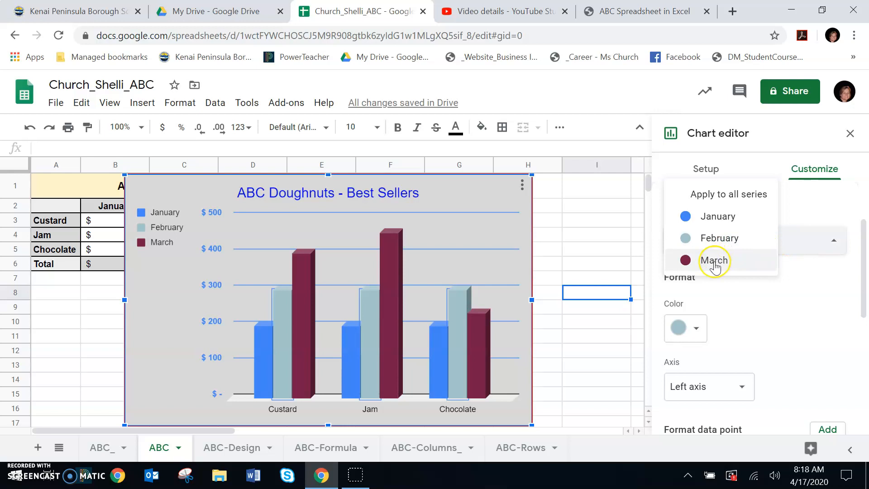
click(714, 261)
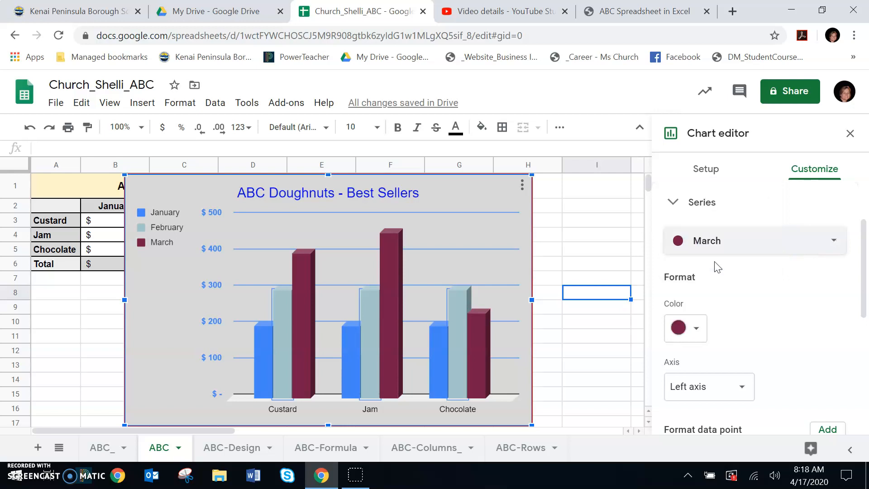
click(693, 326)
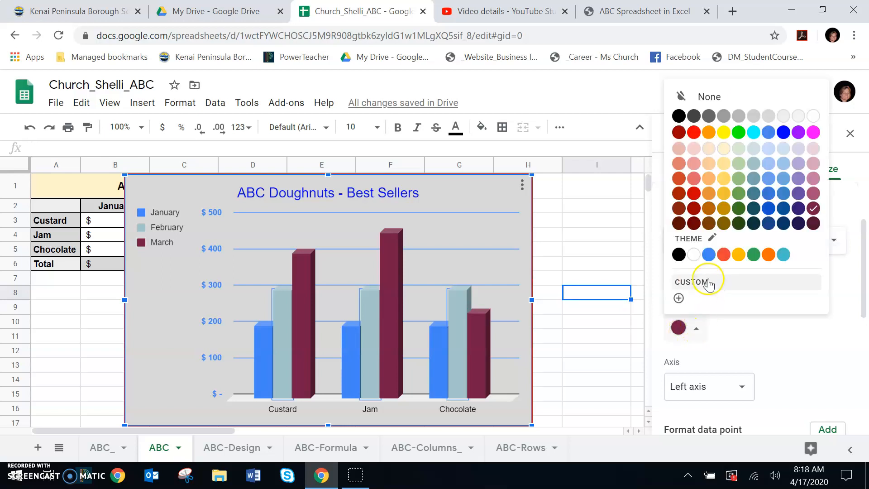
click(723, 254)
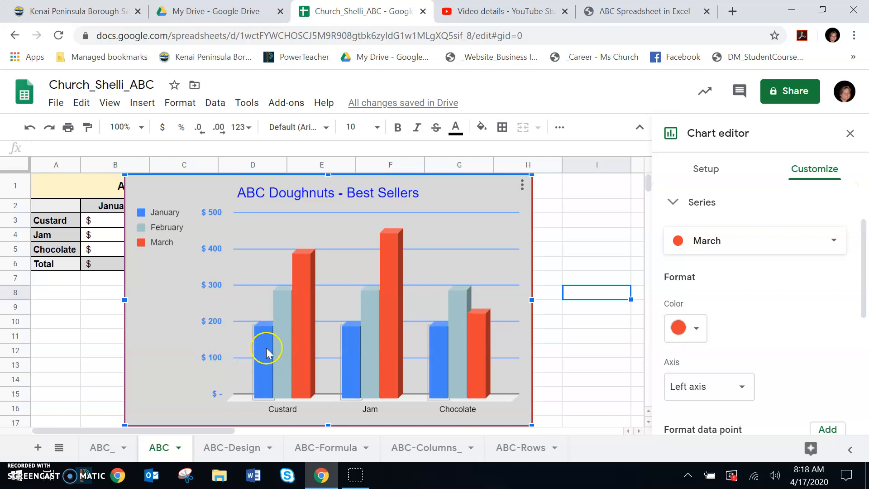
Change the color of the January series columns to dark orange 1.
click(268, 359)
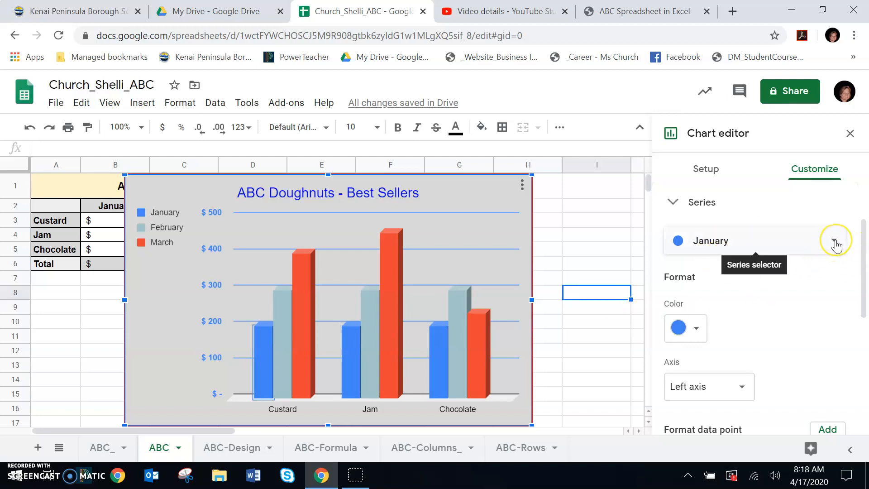
click(833, 240)
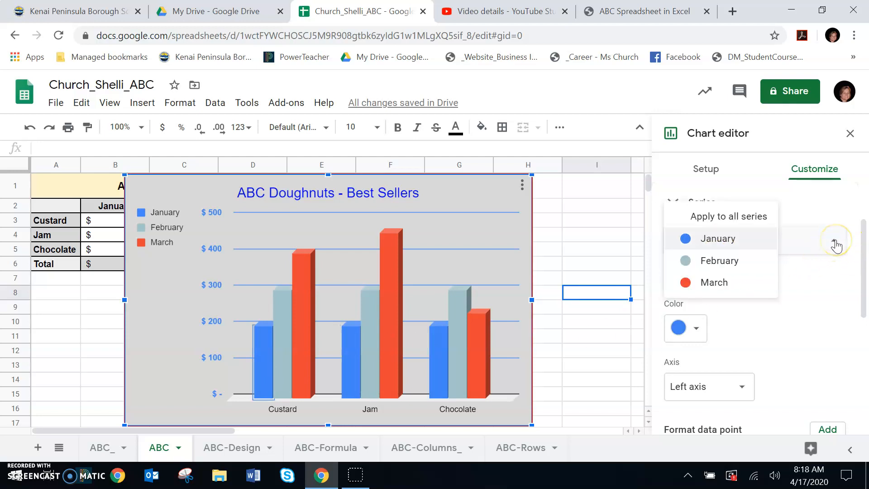
click(814, 294)
click(699, 329)
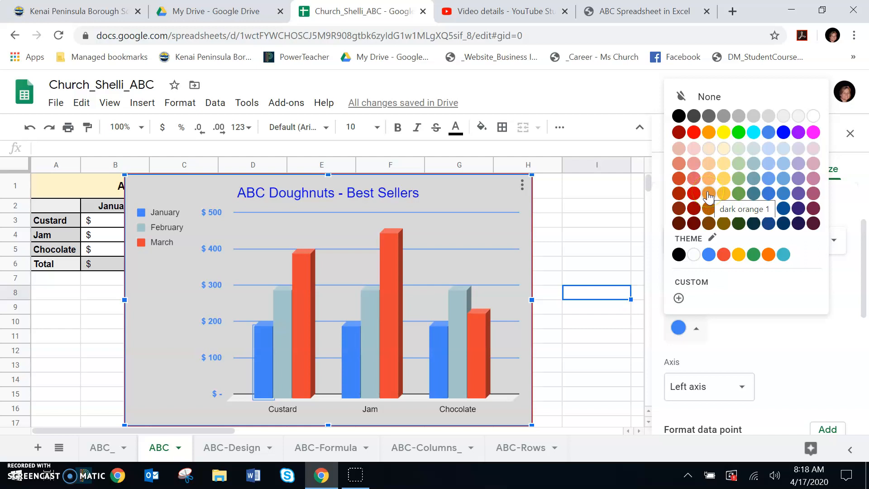
click(708, 193)
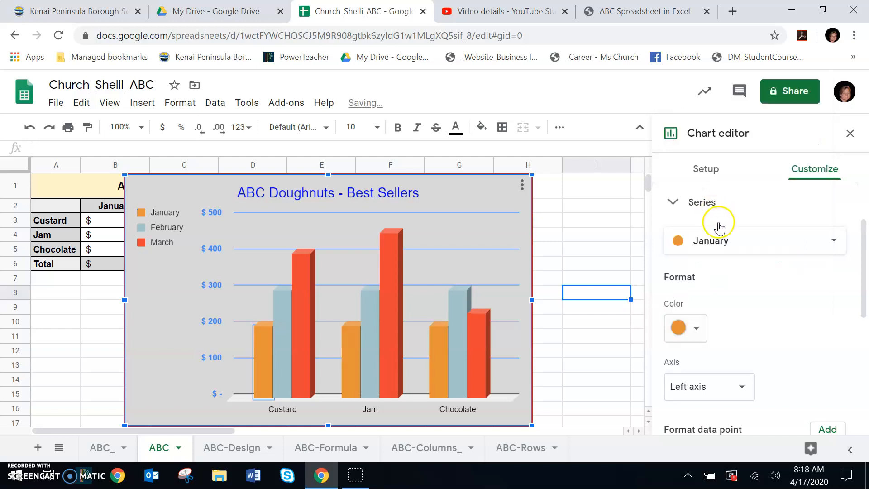
Change the February series columns to the theme's blue and close the chart editor.
click(459, 299)
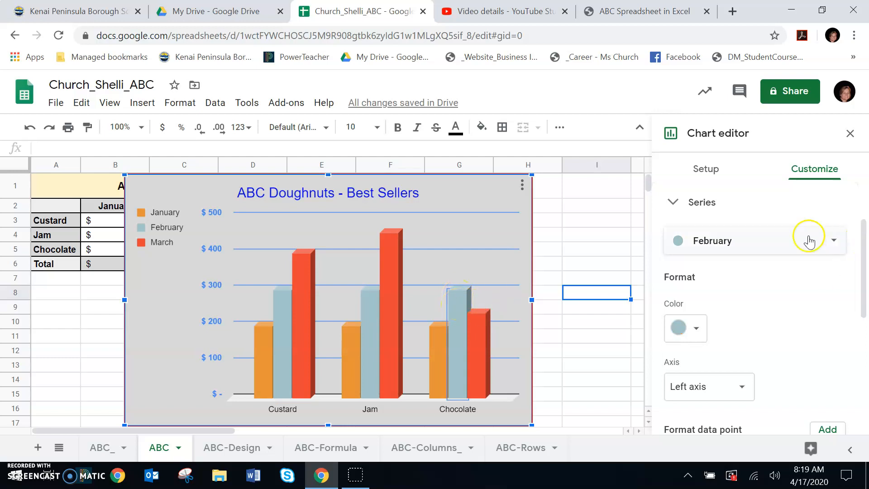
click(808, 248)
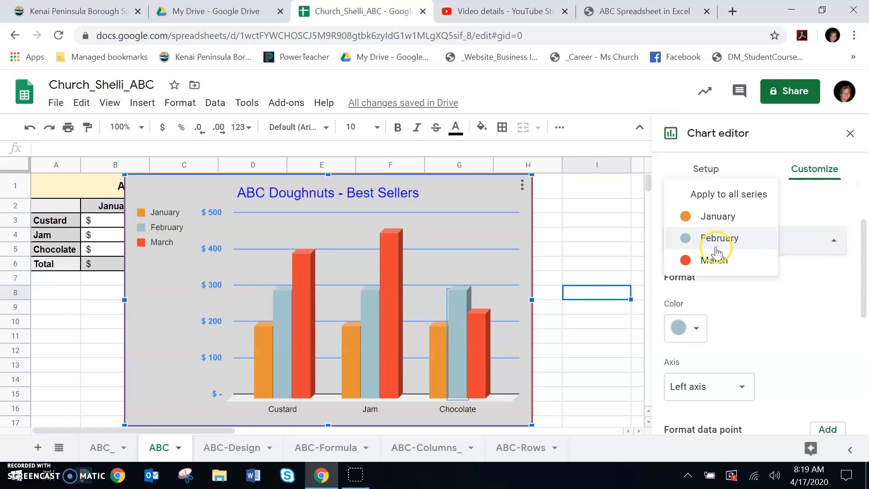
click(697, 329)
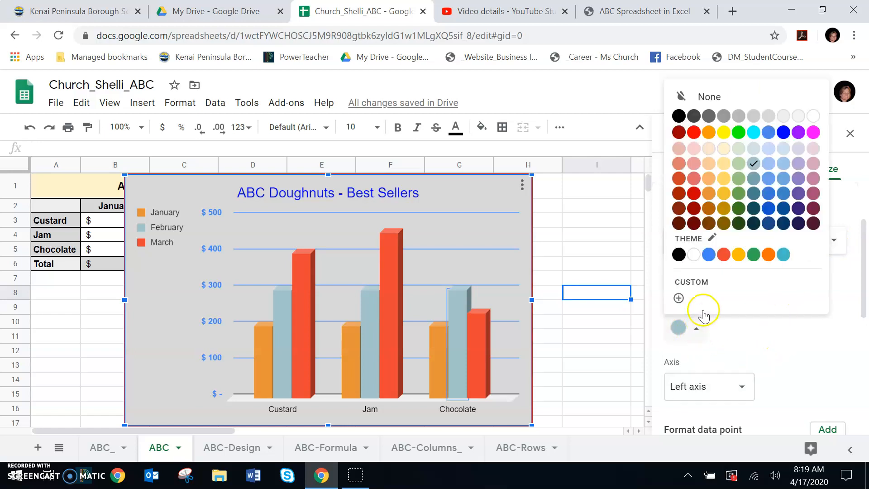
click(709, 255)
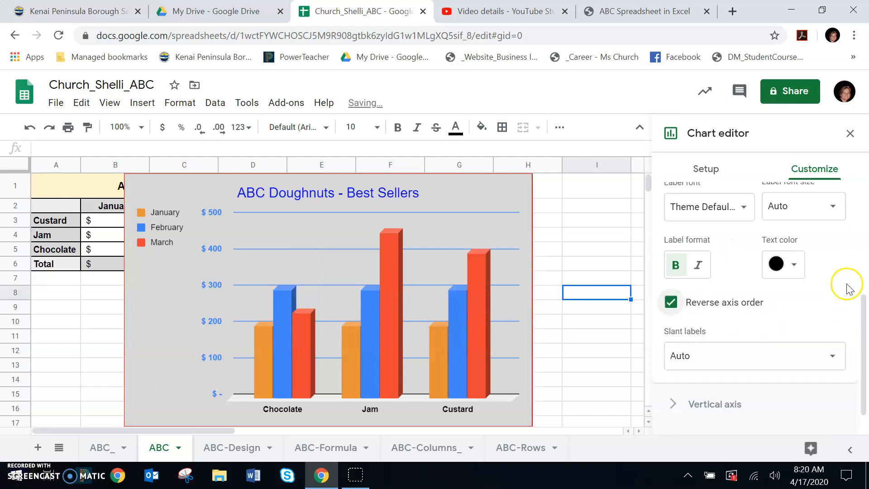
click(851, 134)
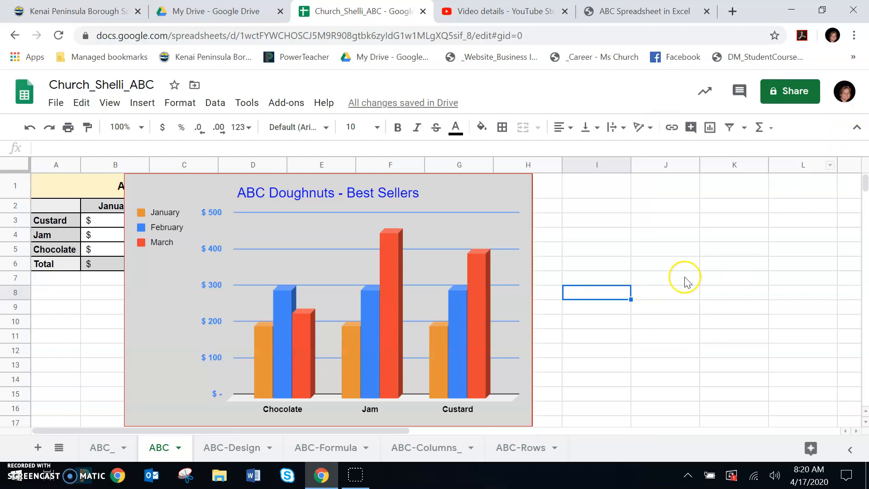
click(691, 293)
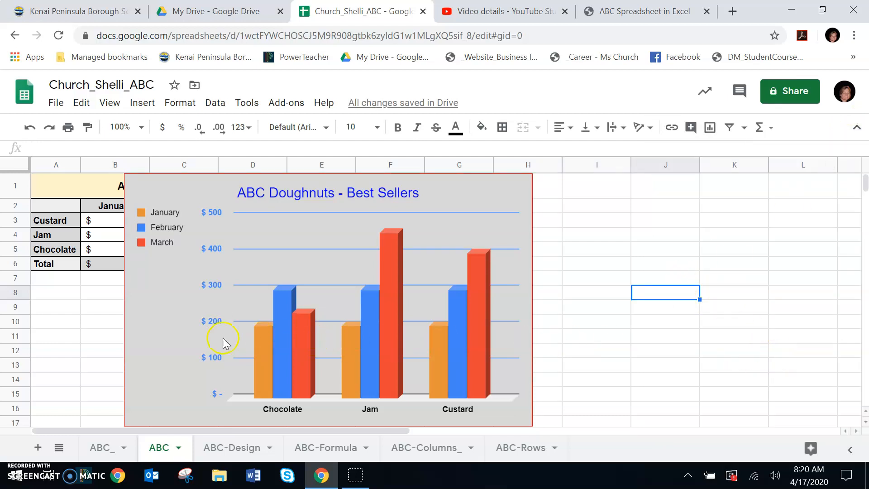
Reopen the chart's customization settings and examine the legend's position, font, format and text color options.
double_click(153, 340)
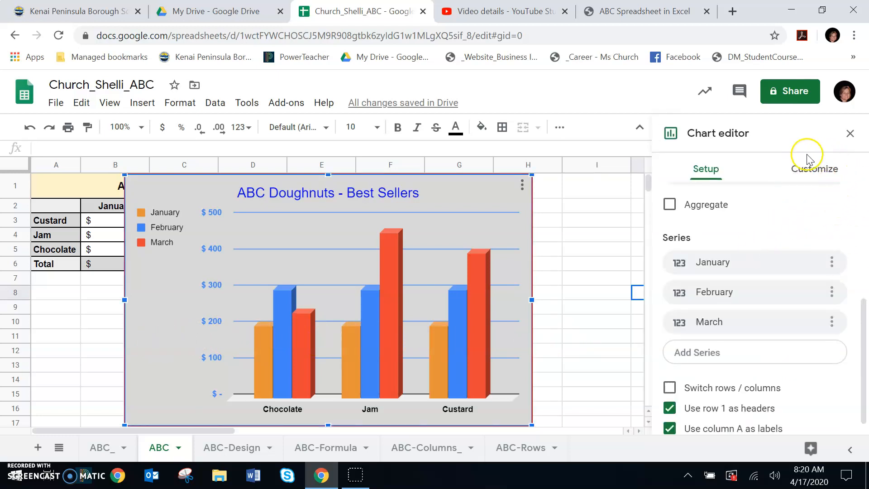
click(807, 169)
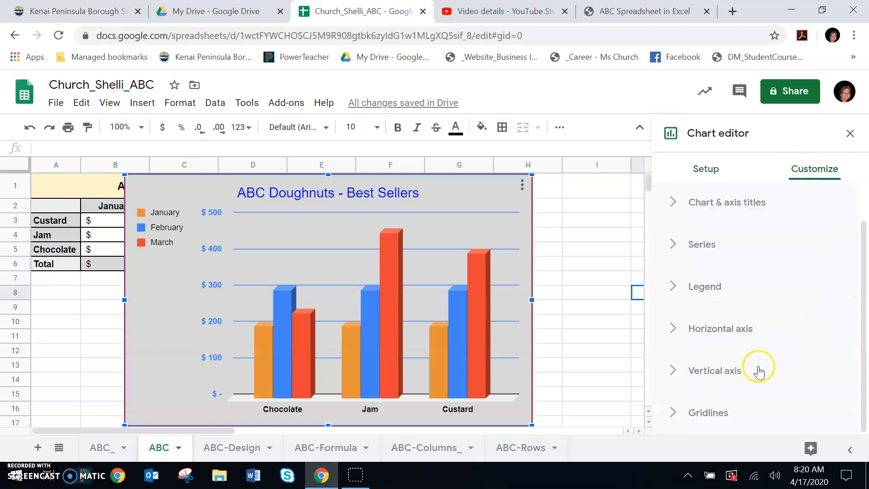
click(759, 374)
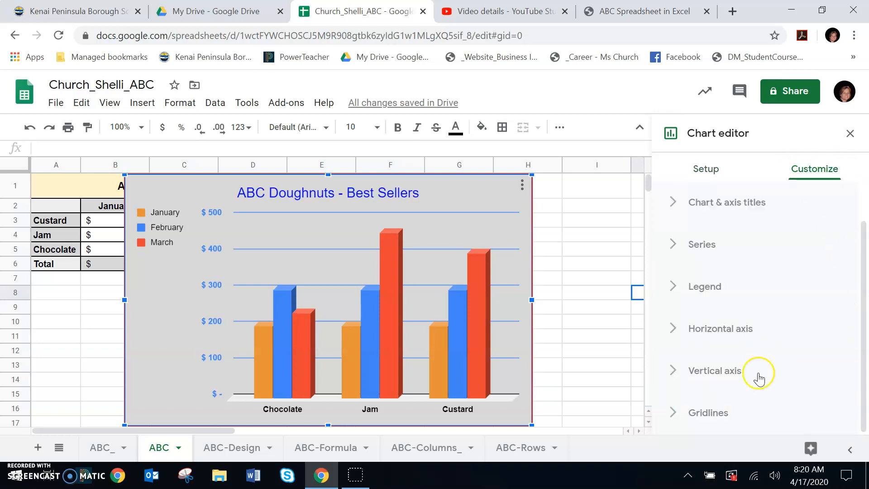
click(673, 287)
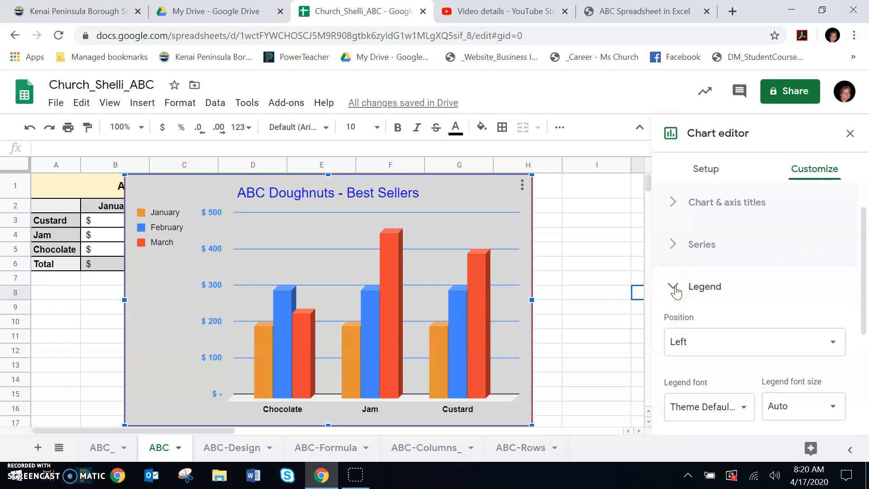
scroll(787, 279, down, 3)
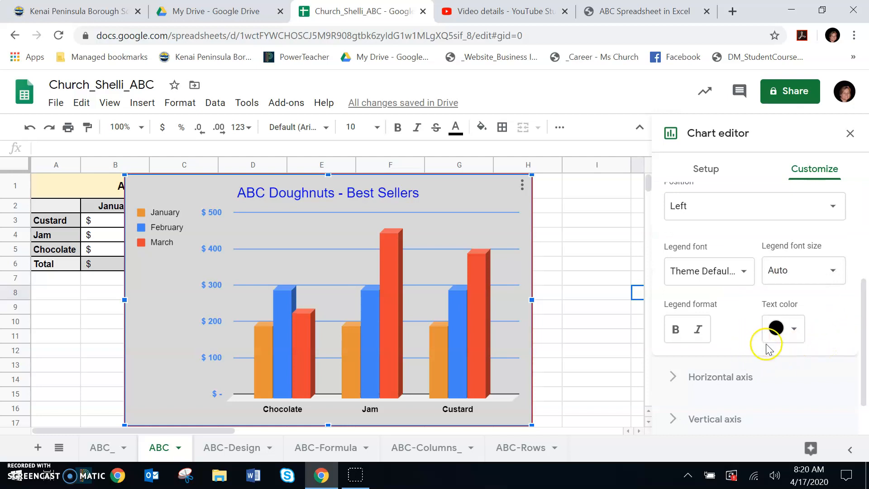
scroll(768, 349, up, 3)
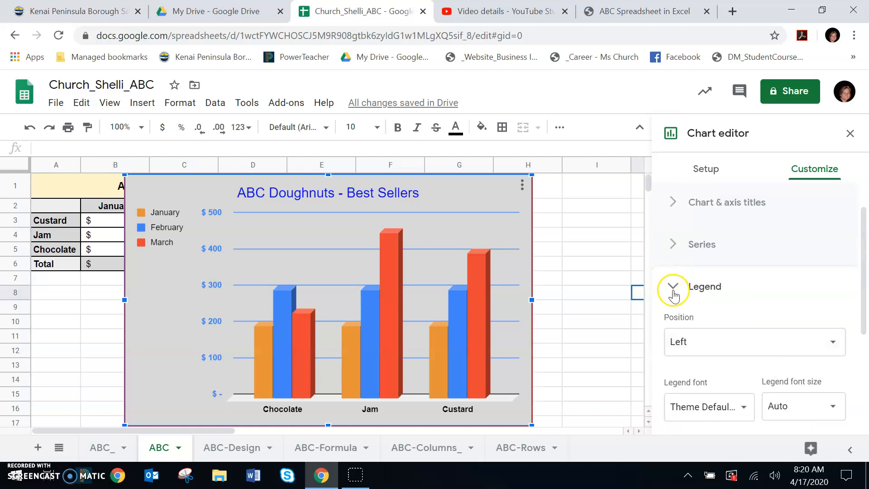
click(673, 294)
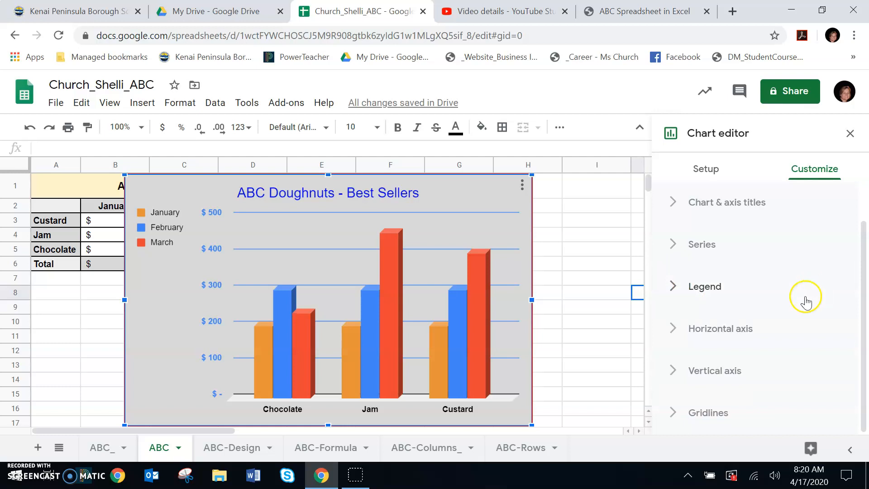
click(22, 479)
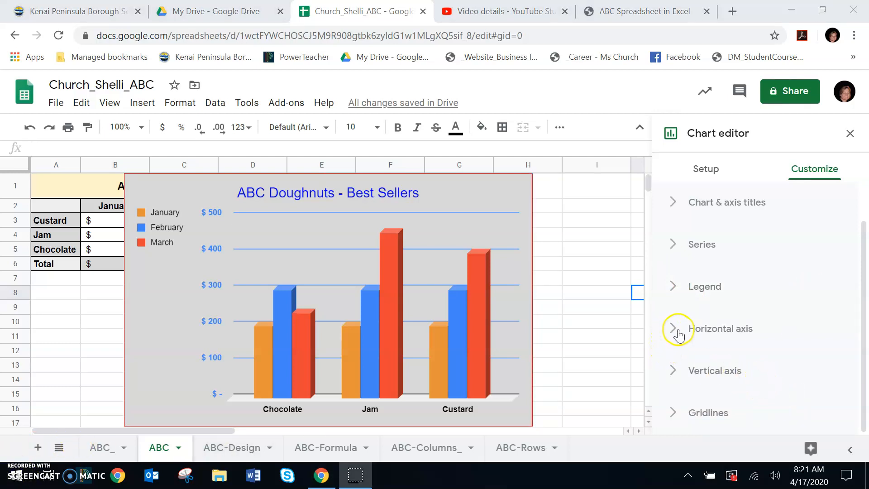
Slant the chart's horizontal axis labels at 30°.
click(679, 335)
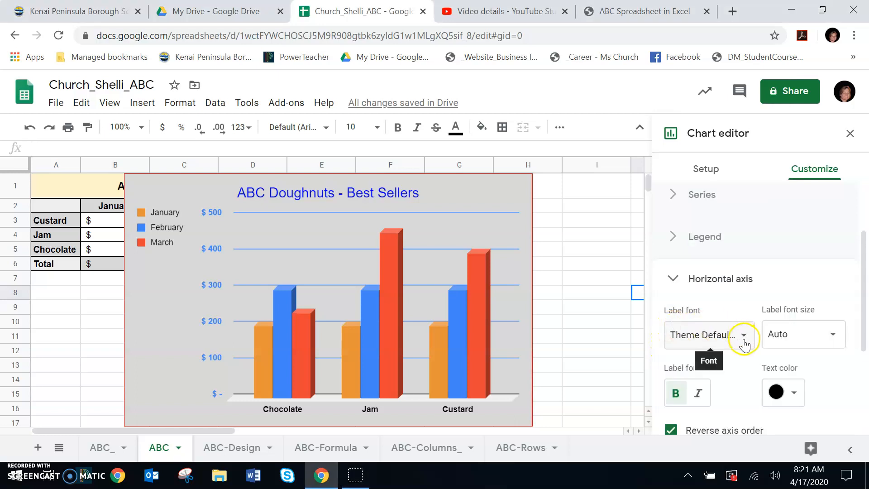
scroll(745, 344, down, 4)
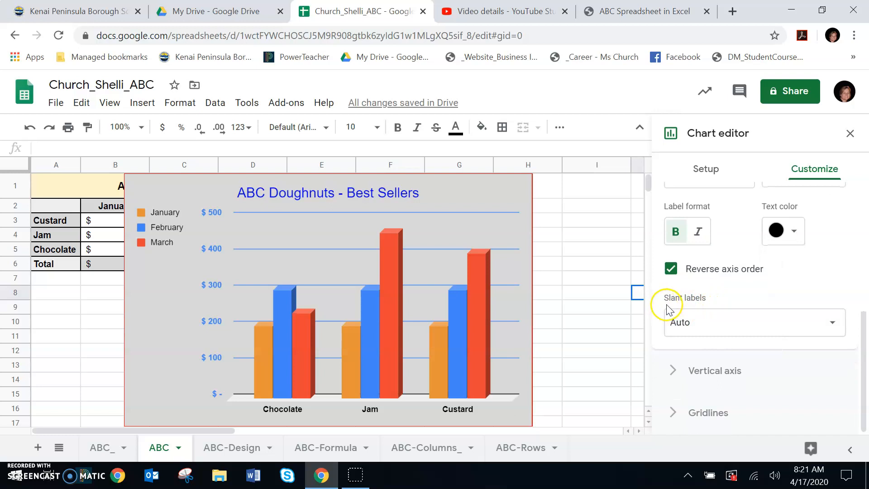
click(832, 324)
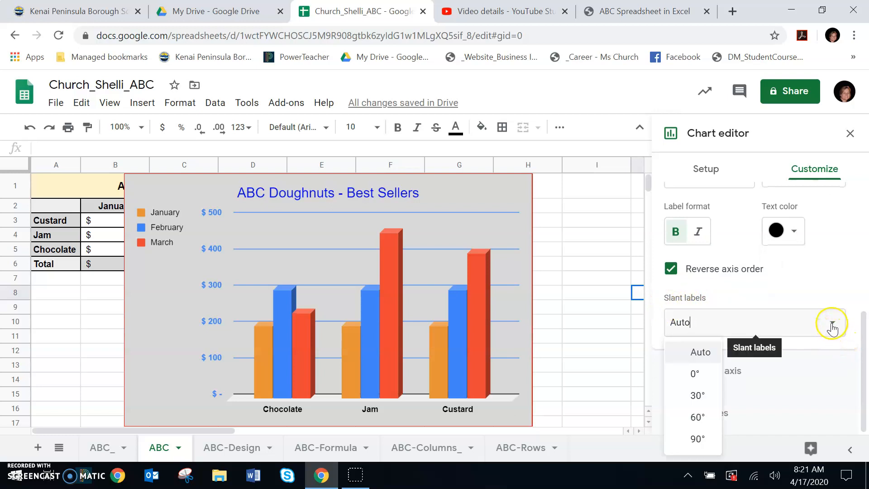
click(694, 396)
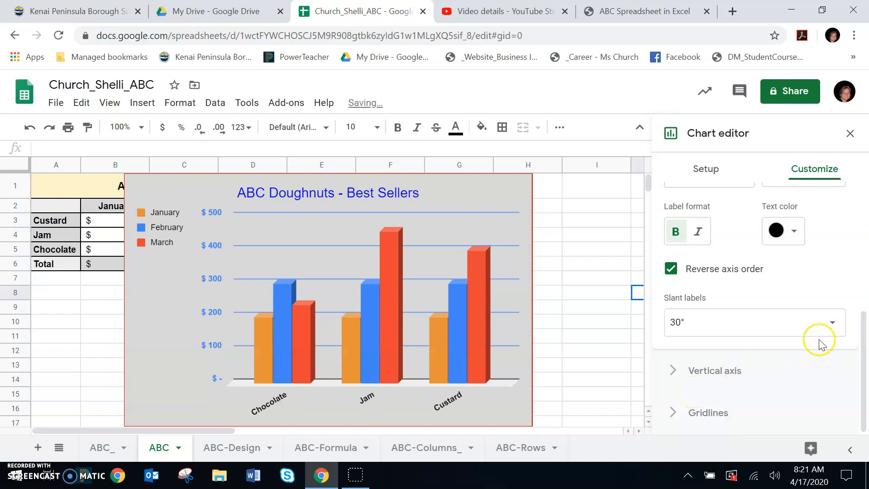
Try slanting the horizontal axis labels at 60° and 90°, and return them to 30°.
click(832, 323)
click(698, 417)
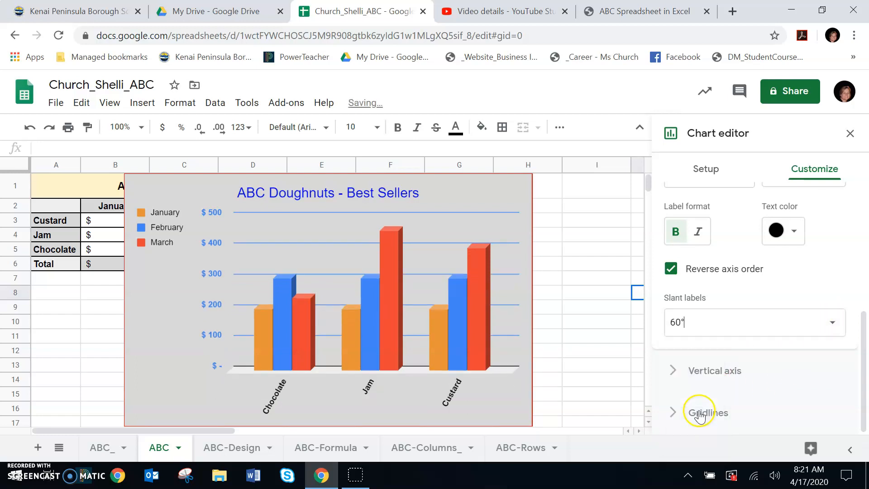
click(831, 323)
click(697, 439)
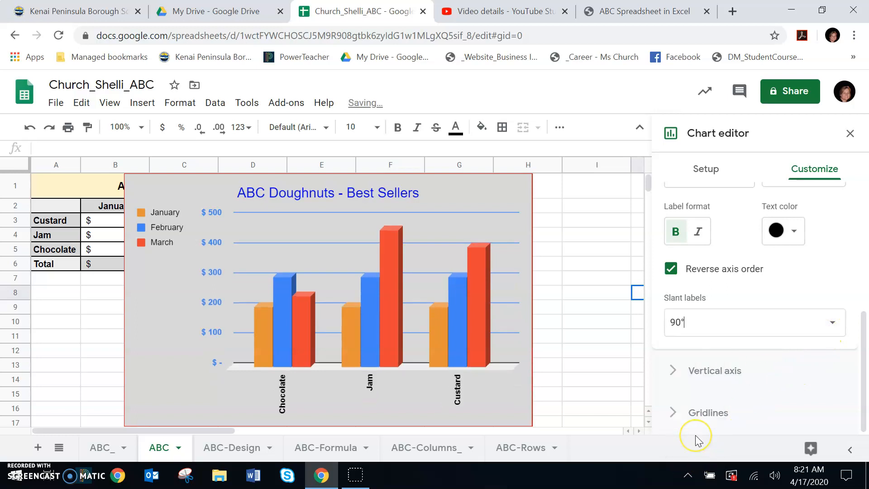
click(831, 321)
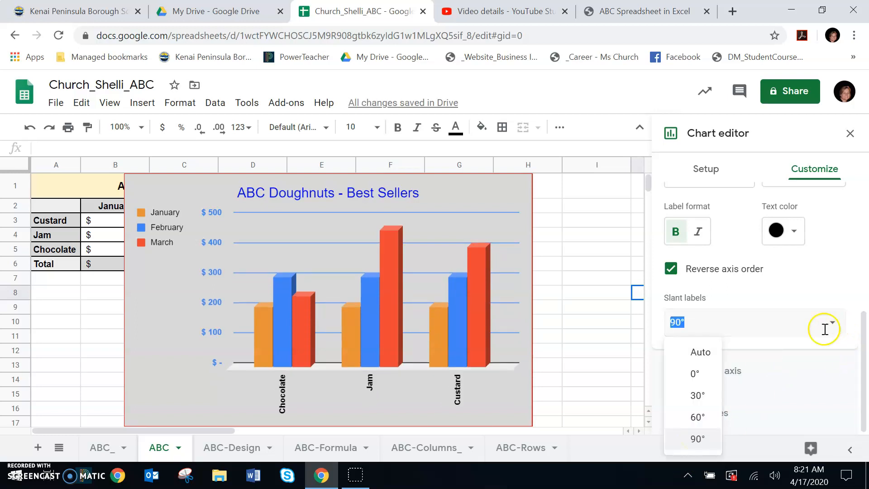
click(696, 396)
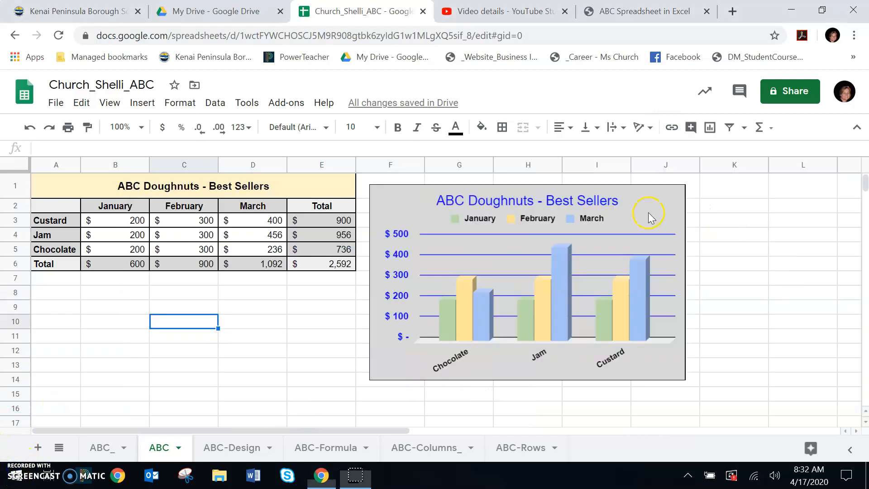
Shrink the chart beside the sales table slightly, resizing it from its lower outer corner.
click(651, 217)
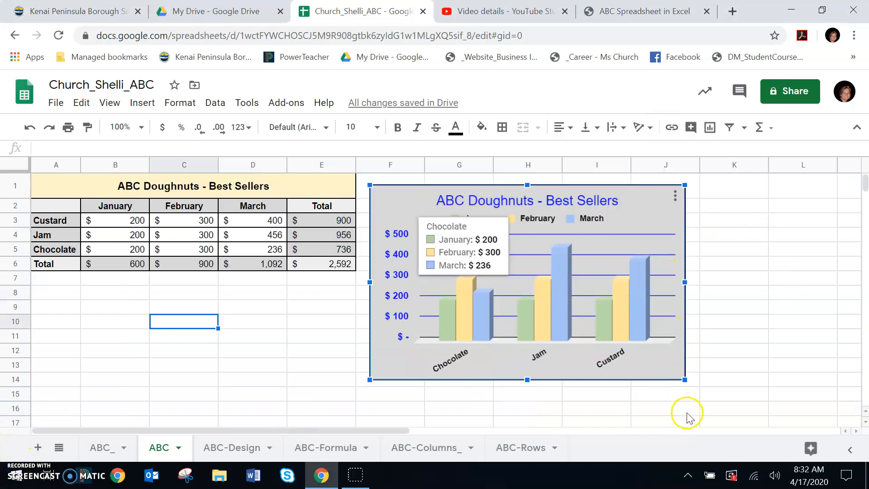
mouse_move(682, 380)
mouse_down()
mouse_move(730, 411)
mouse_move(686, 363)
mouse_move(616, 330)
mouse_move(756, 386)
mouse_move(670, 369)
mouse_move(645, 344)
mouse_move(746, 400)
mouse_move(663, 361)
mouse_move(677, 379)
mouse_up()
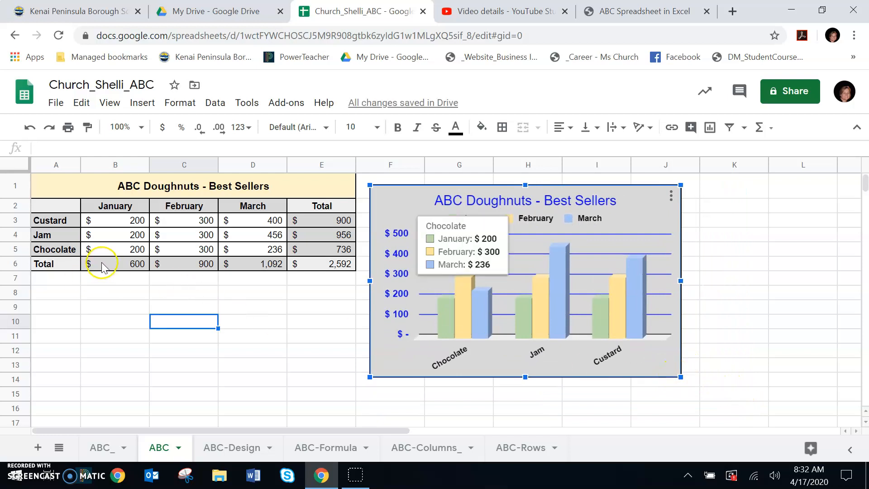
Change the January sales value for Jam in cell B4 to 445.
click(126, 239)
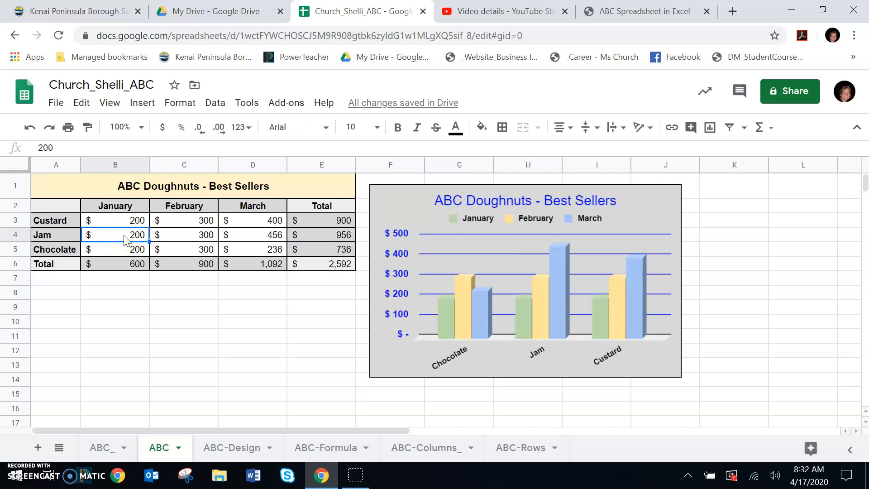
text(445)
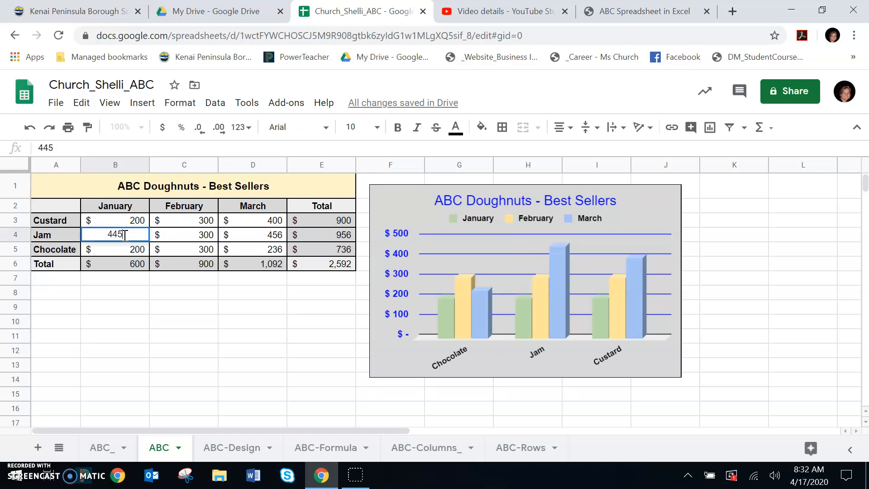
key(Return)
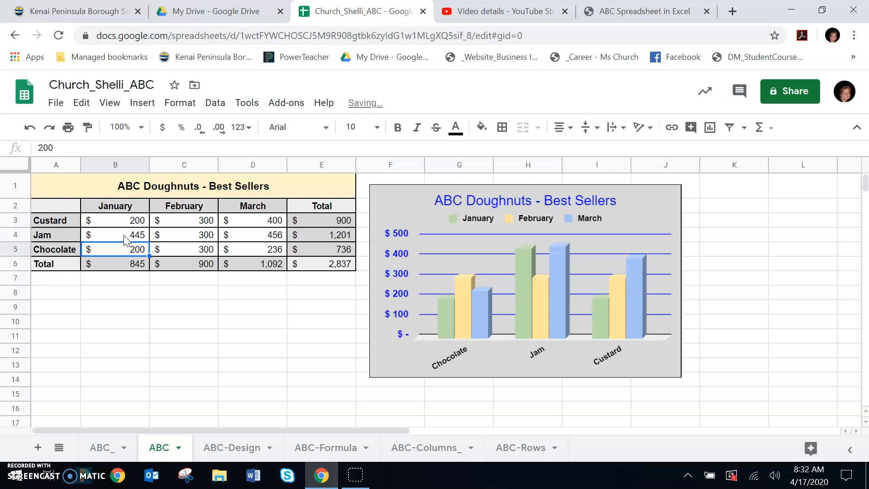
Change the January sales value for Custard in cell B3 to 232.
click(122, 223)
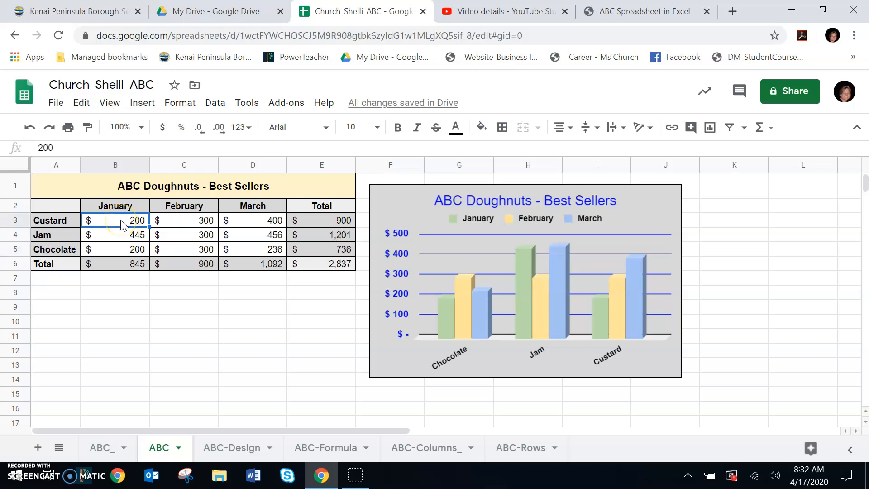
text(232)
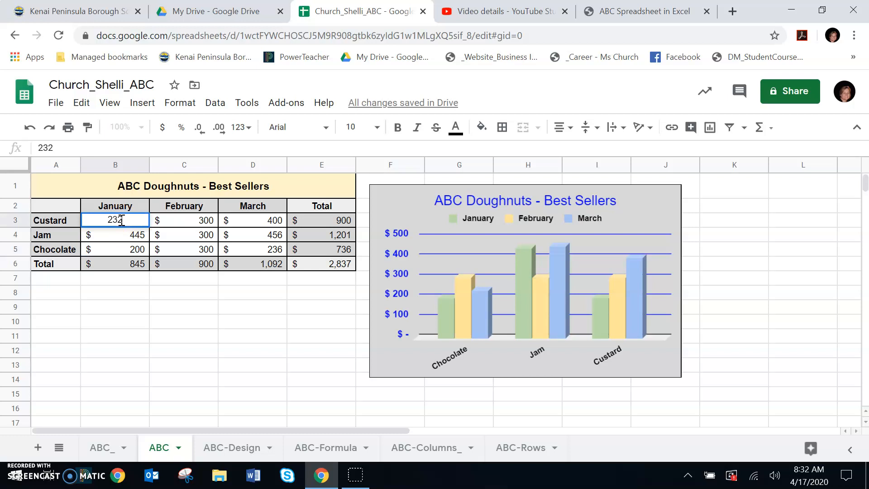
key(Return)
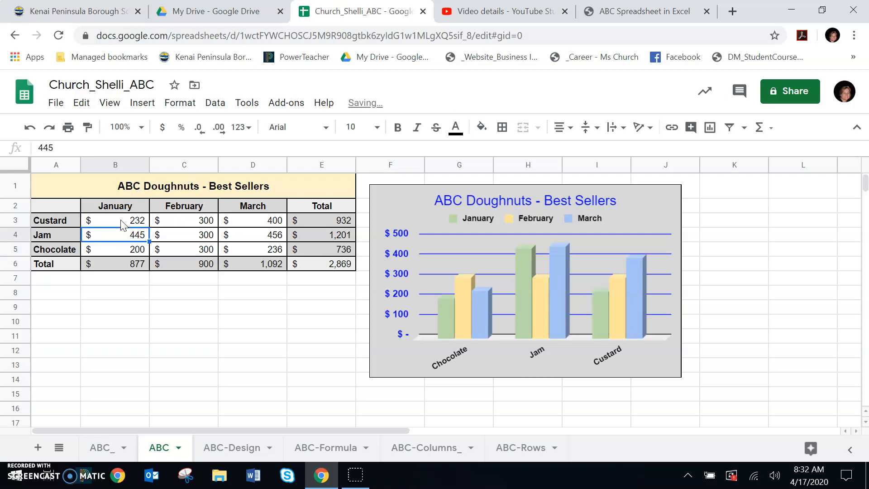
Change the January sales value for Chocolate in cell B5 to 432.
click(136, 253)
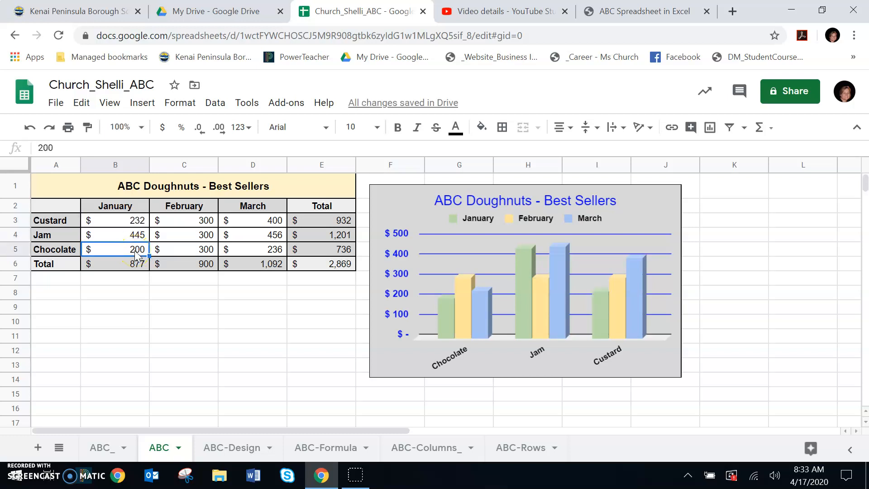
text(432)
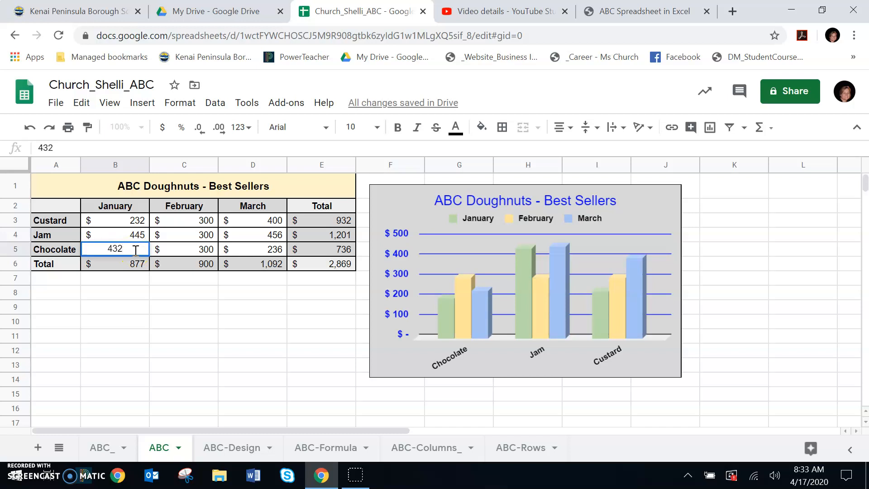
key(Return)
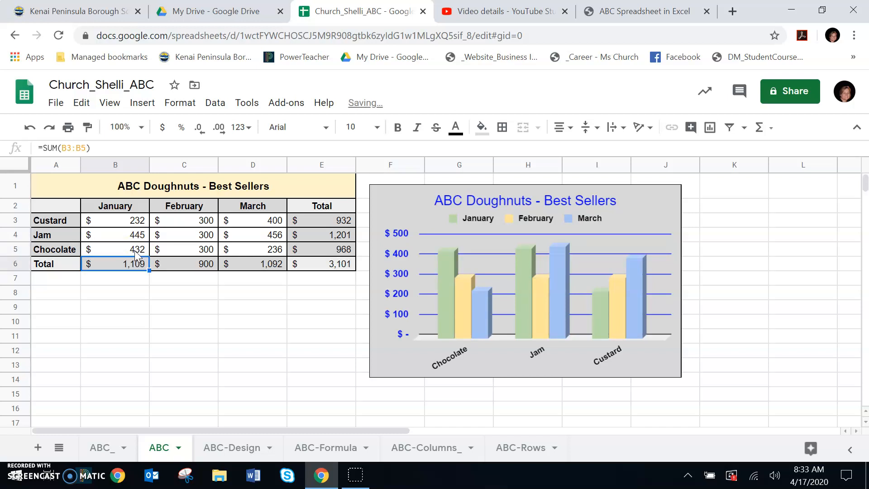
Set the January sales value for Custard in cell B3 to 434.
click(138, 226)
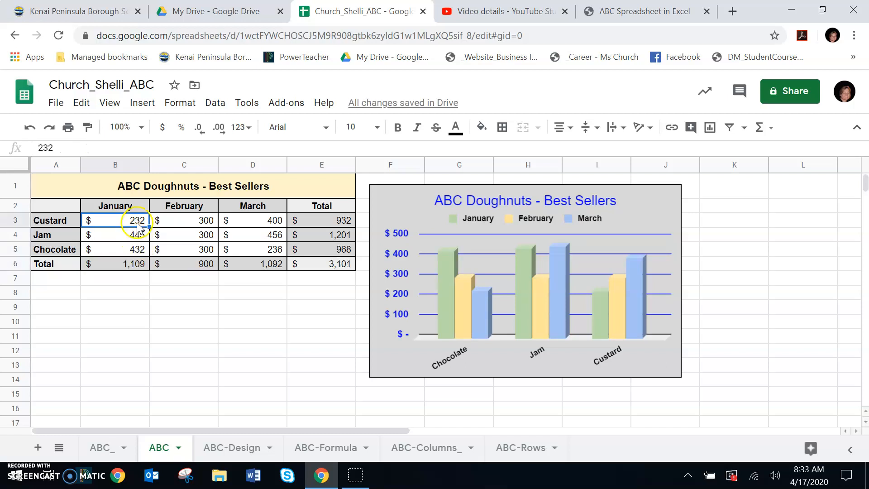
text(434)
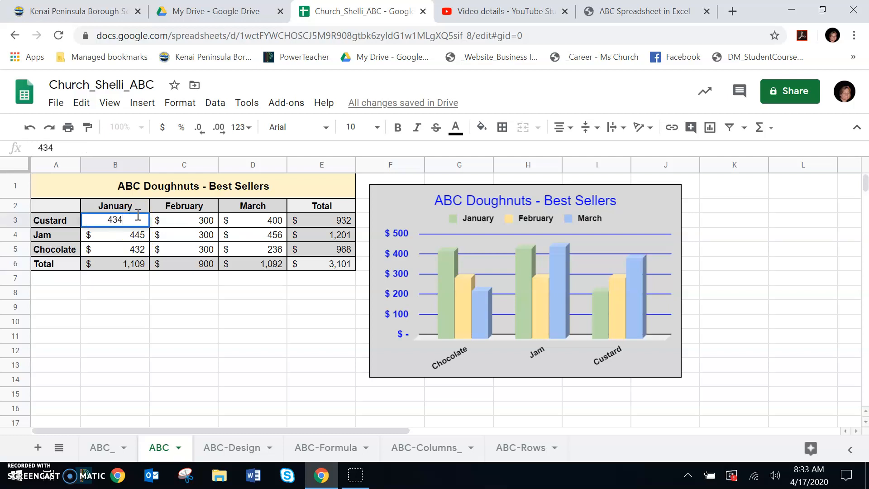
key(Return)
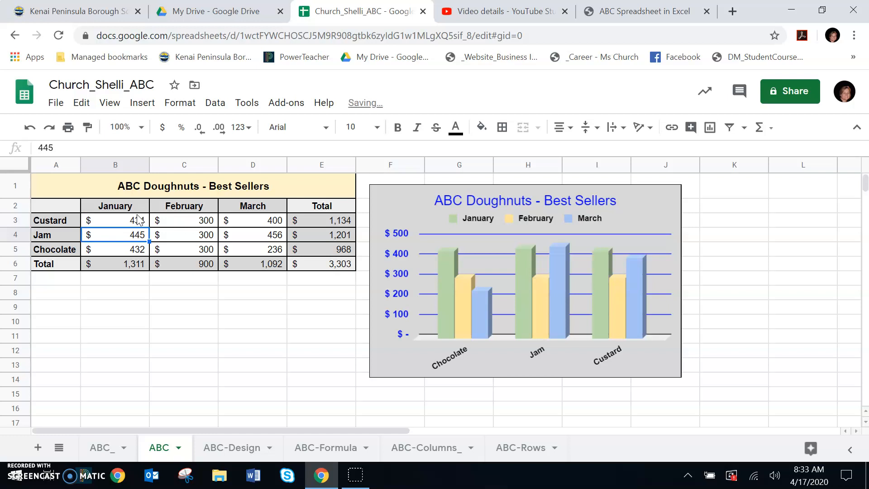